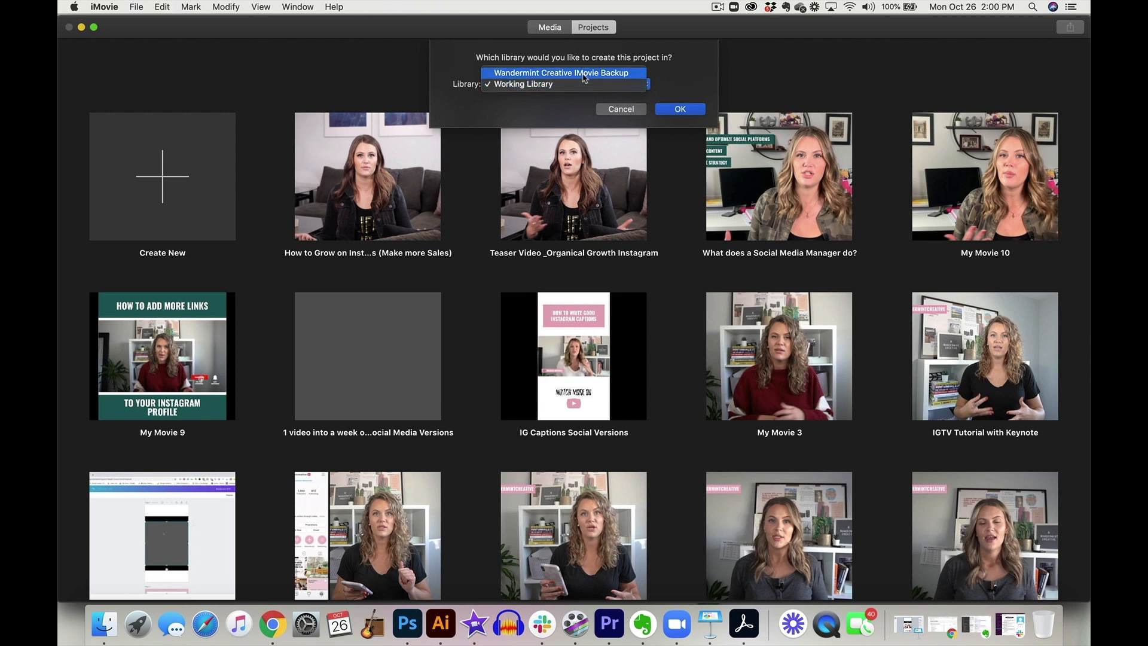
- Create the new movie project in the Working Library
{"action": "left_click", "coordinate": [585, 84]}
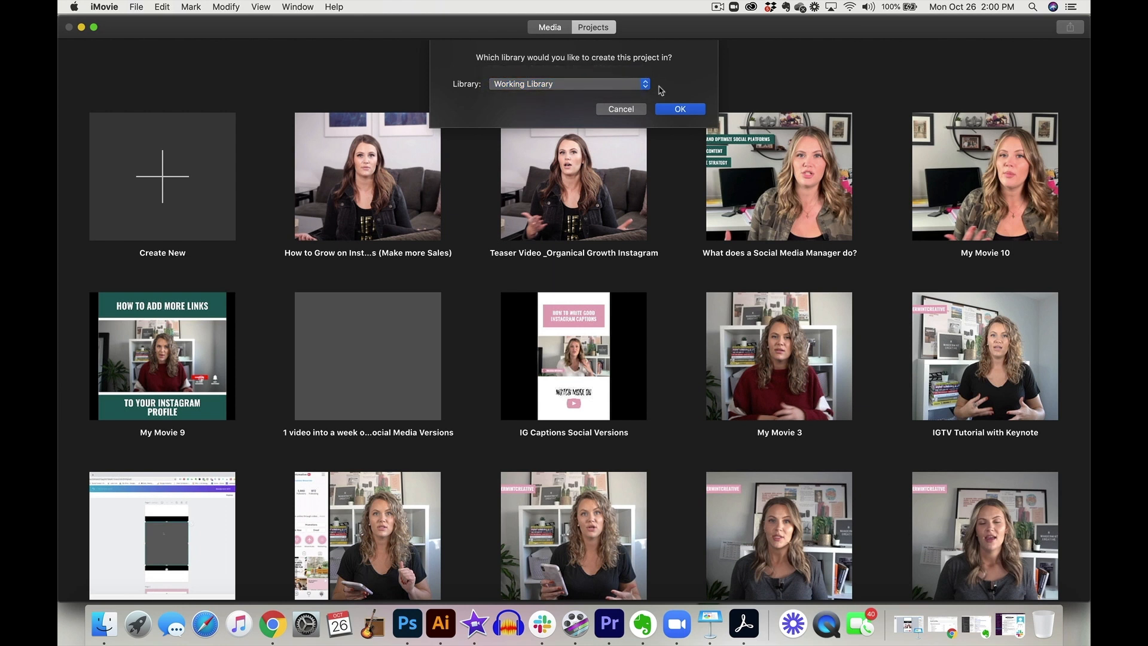
{"action": "left_click", "coordinate": [681, 111]}
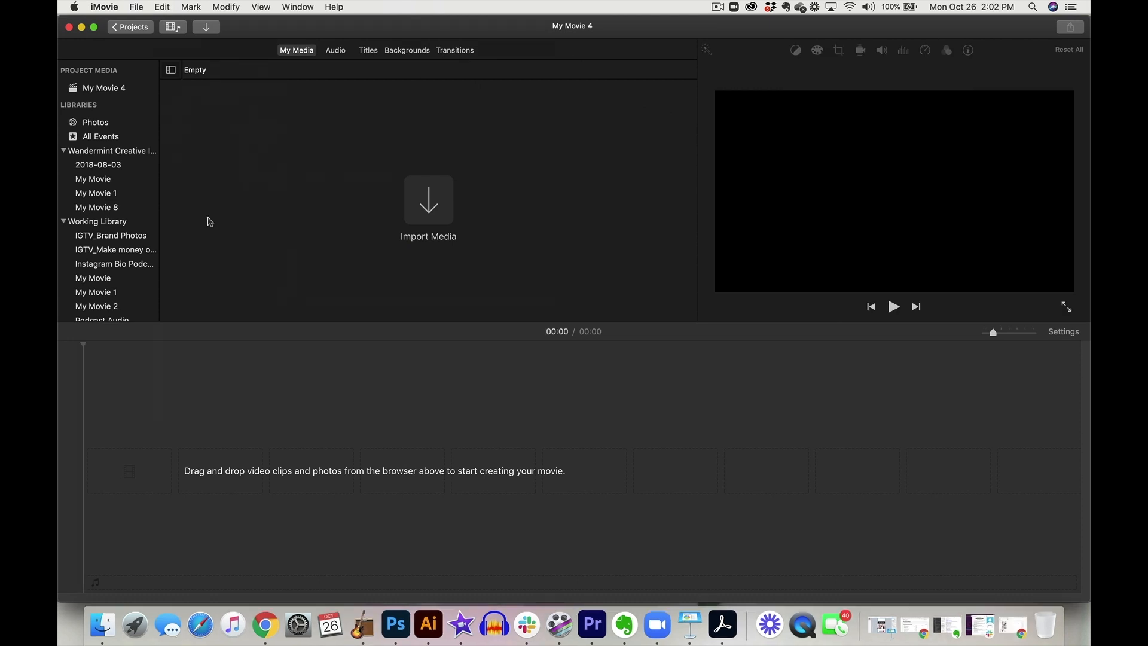
- Import the video "Driving Traffic to YouTube using Instagram _ Instagram Business.mp4" from the Desktop into the project media
{"action": "left_click", "coordinate": [429, 206]}
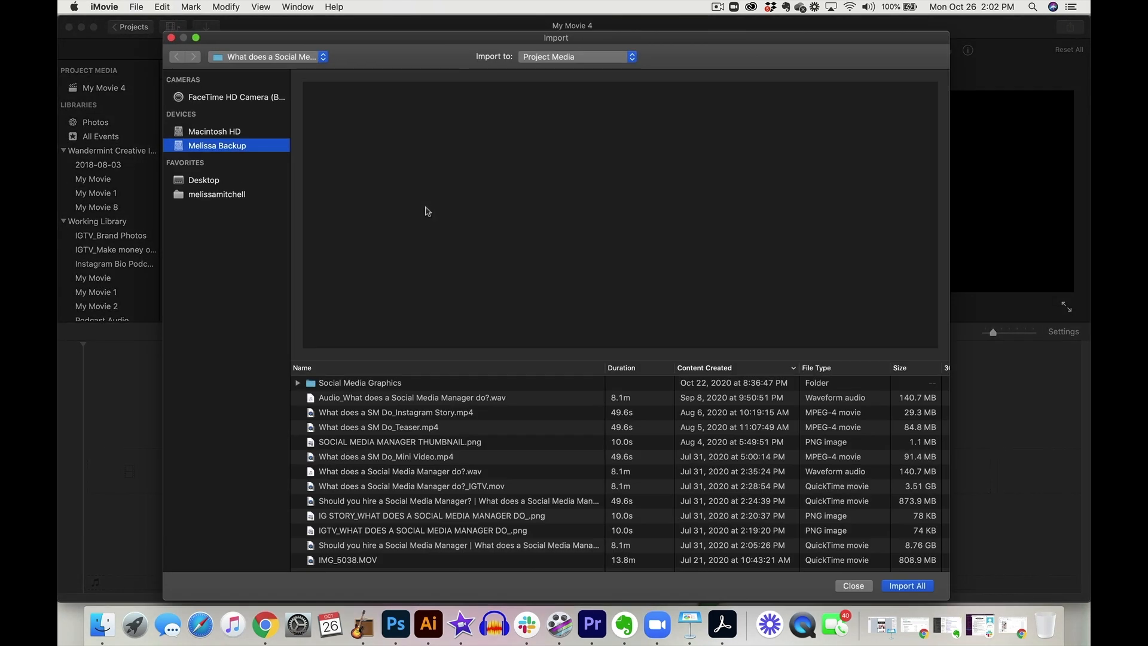
{"action": "left_click", "coordinate": [212, 182]}
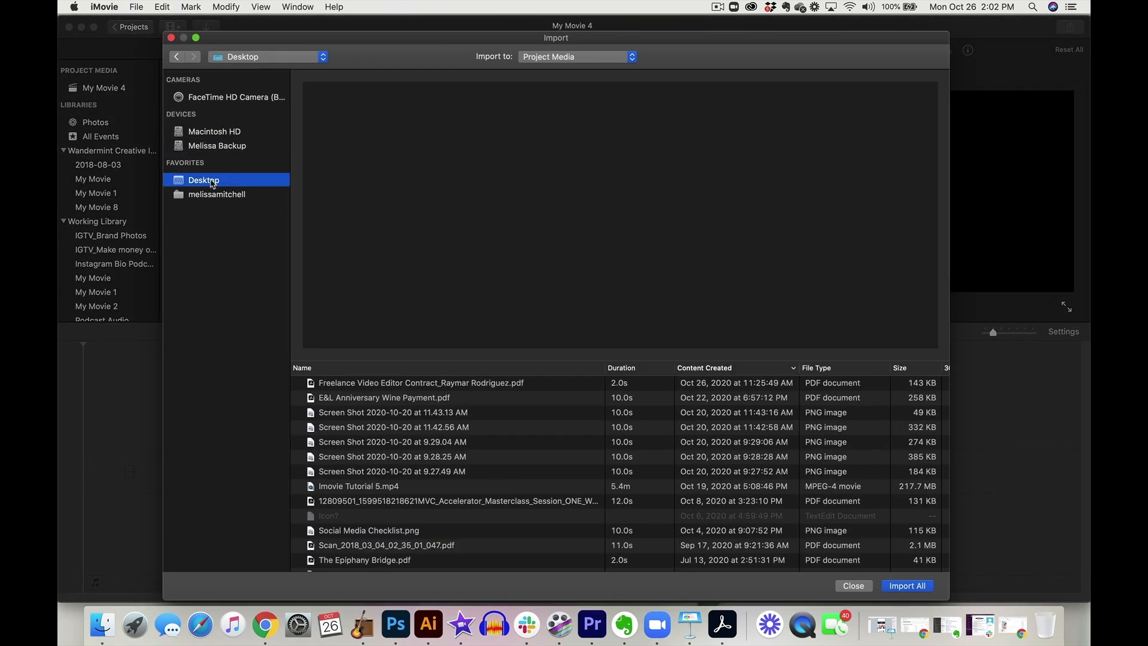
{"action": "scroll", "coordinate": [446, 453], "scroll_direction": "down", "scroll_amount": 2}
{"action": "scroll", "coordinate": [445, 453], "scroll_direction": "down", "scroll_amount": 3}
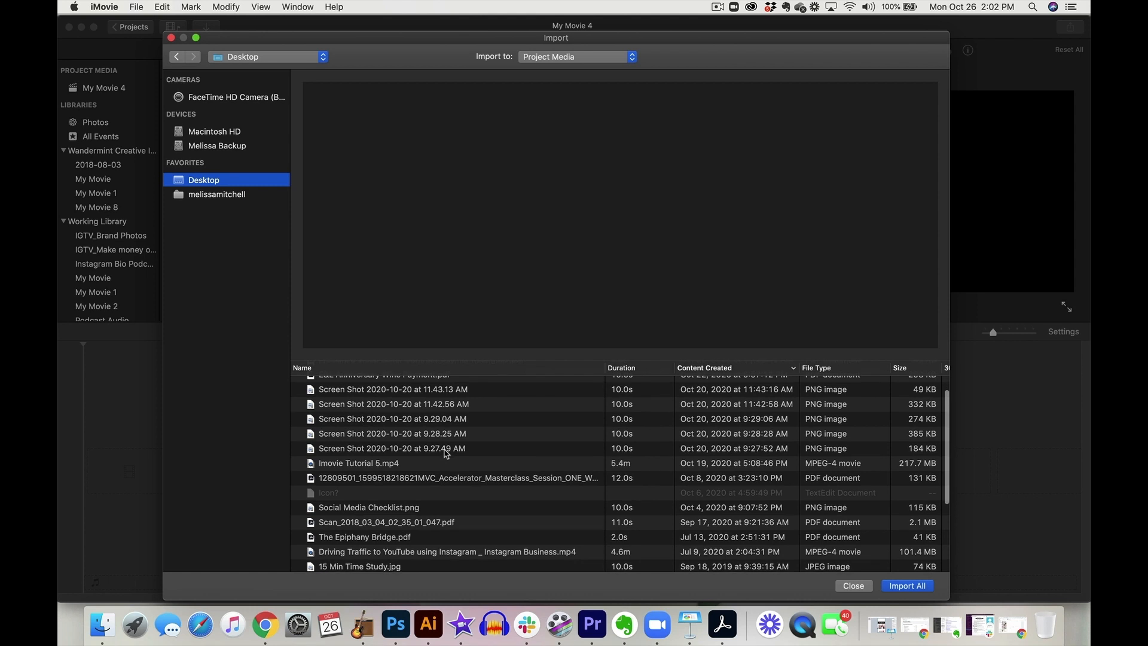
{"action": "left_click", "coordinate": [437, 512]}
{"action": "left_click", "coordinate": [915, 591]}
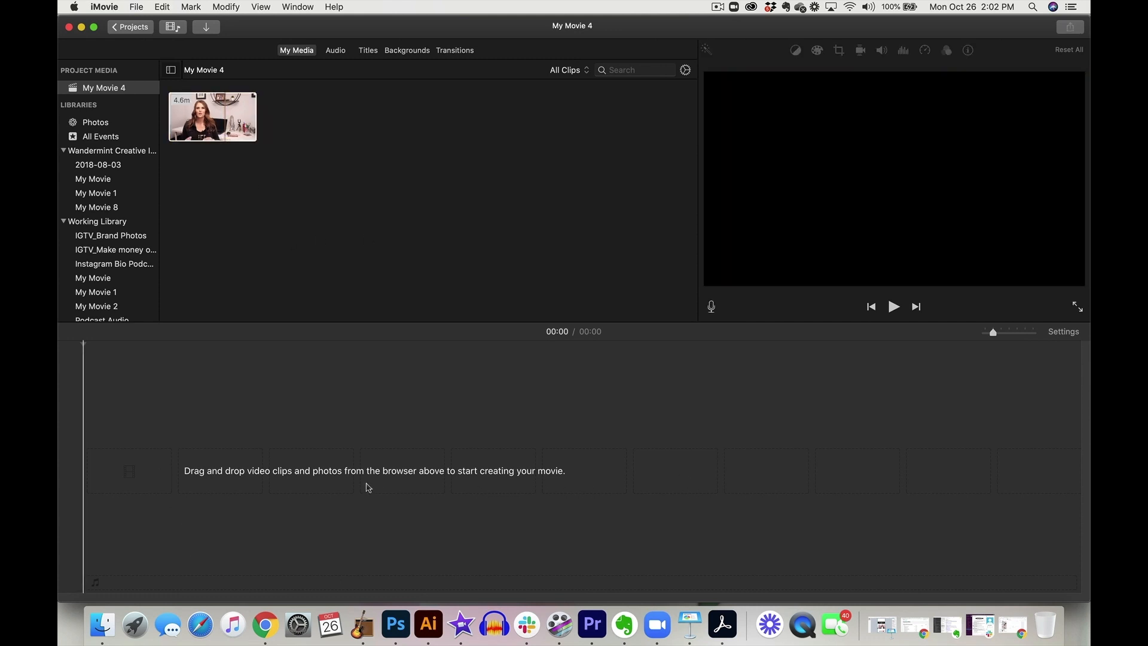
- Add the whole imported video to the timeline and enlarge the timeline scale to show its frames and waveform
{"action": "left_click_drag", "start_coordinate": [233, 127], "coordinate": [254, 464]}
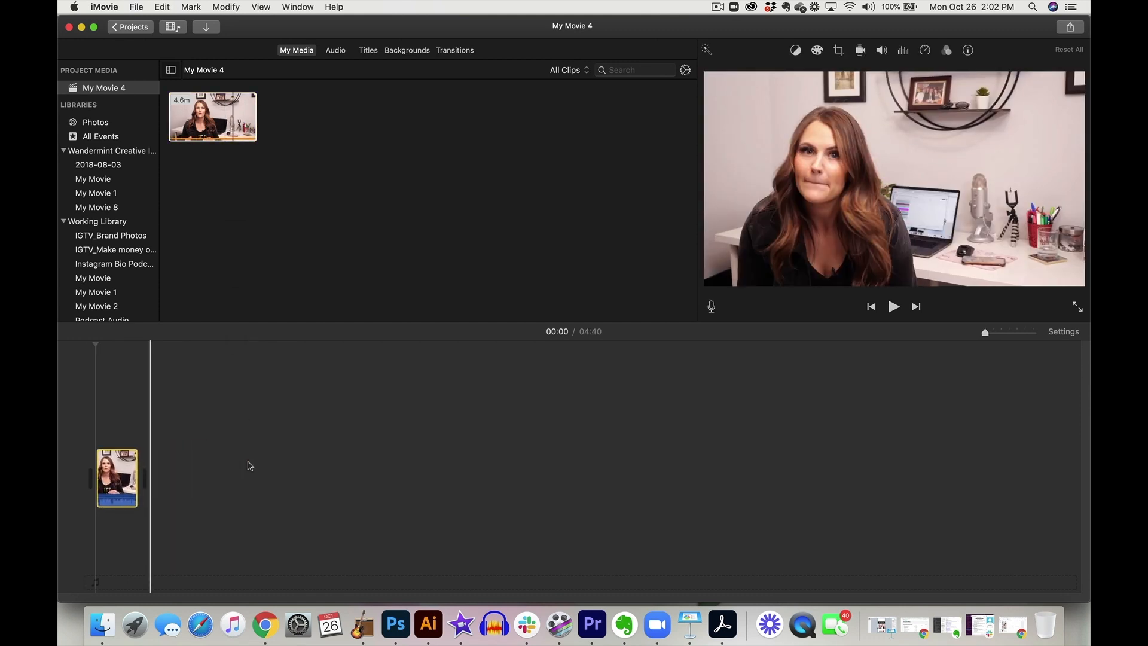
{"action": "left_click", "coordinate": [251, 135]}
{"action": "left_click", "coordinate": [126, 463]}
{"action": "left_click_drag", "start_coordinate": [986, 332], "coordinate": [1012, 336]}
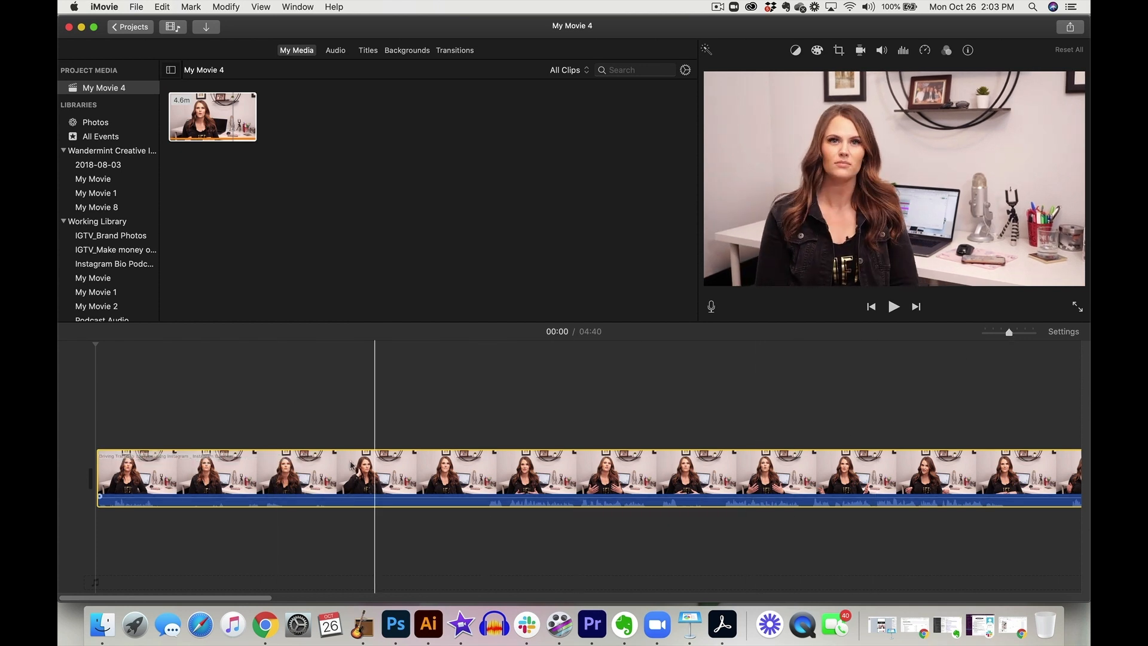
- Try splitting the timeline clip at 00:23, where the talking starts, and undo that split
{"action": "scroll", "coordinate": [337, 459], "scroll_direction": "right", "scroll_amount": 3}
{"action": "scroll", "coordinate": [338, 460], "scroll_direction": "right", "scroll_amount": 5}
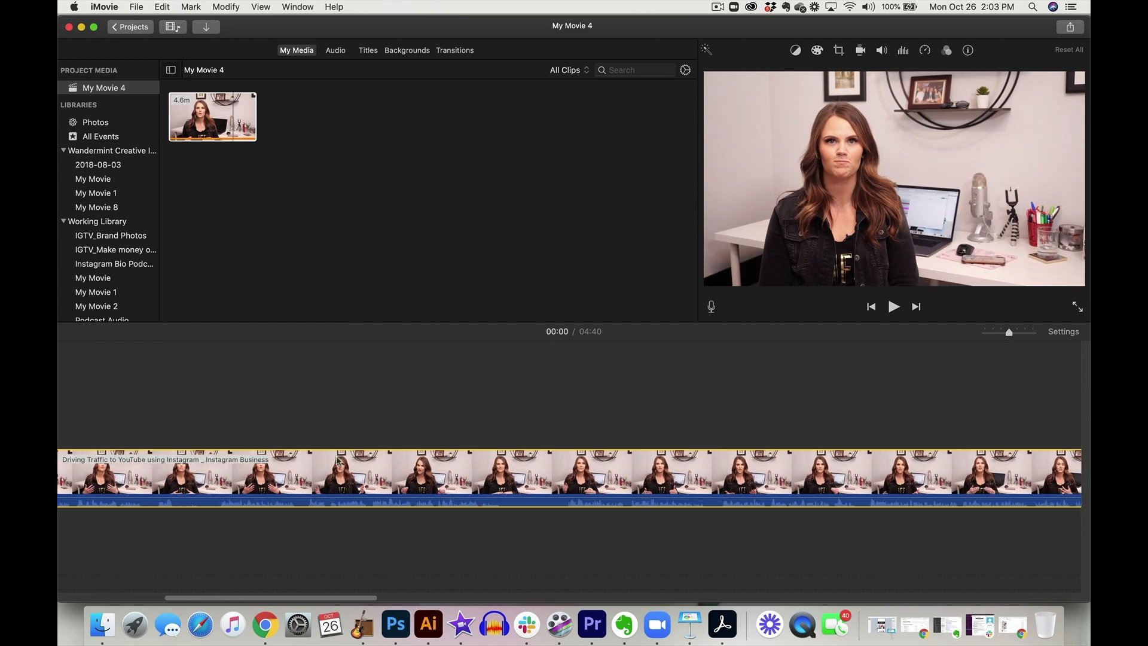
{"action": "scroll", "coordinate": [338, 460], "scroll_direction": "left", "scroll_amount": 5}
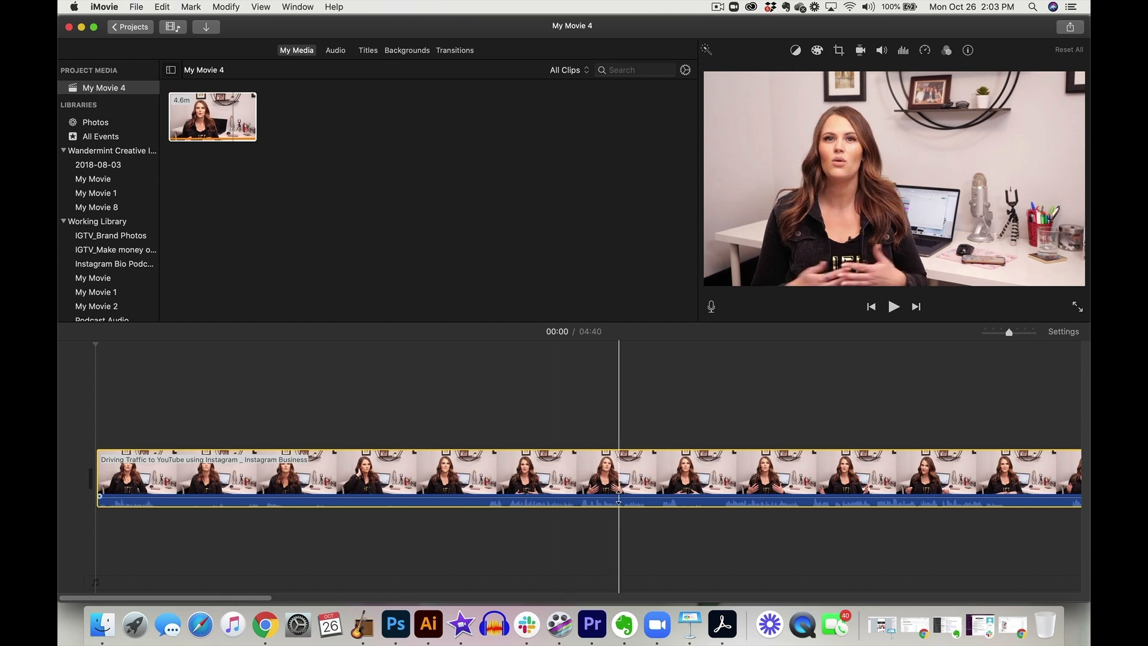
{"action": "left_click", "coordinate": [489, 509]}
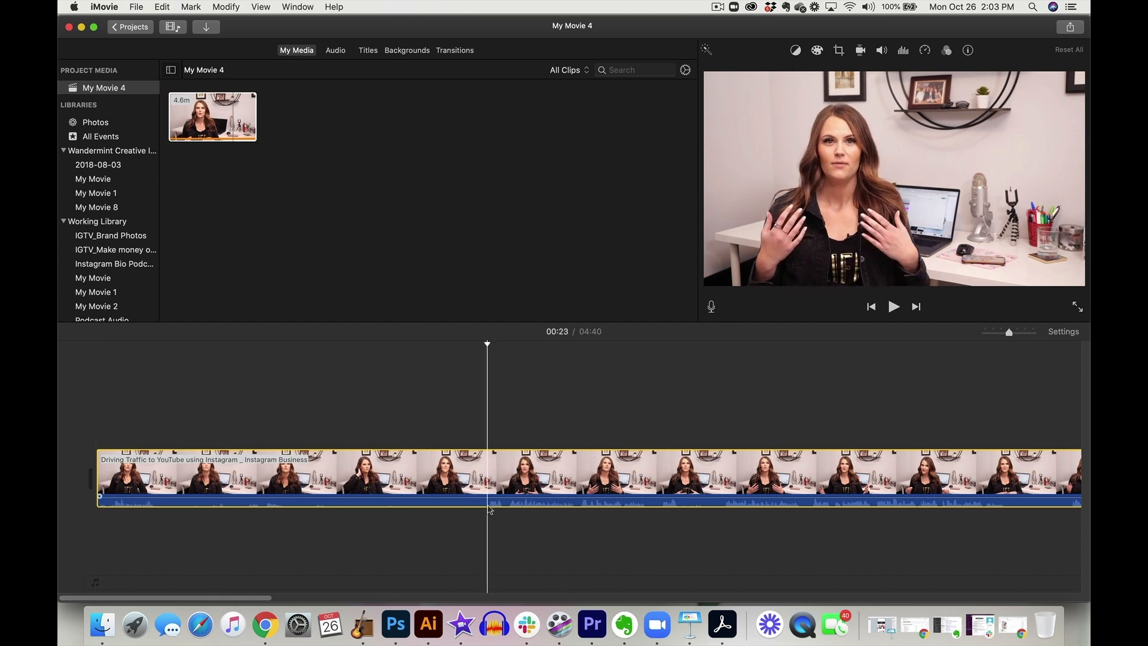
{"action": "key", "text": "super+b"}
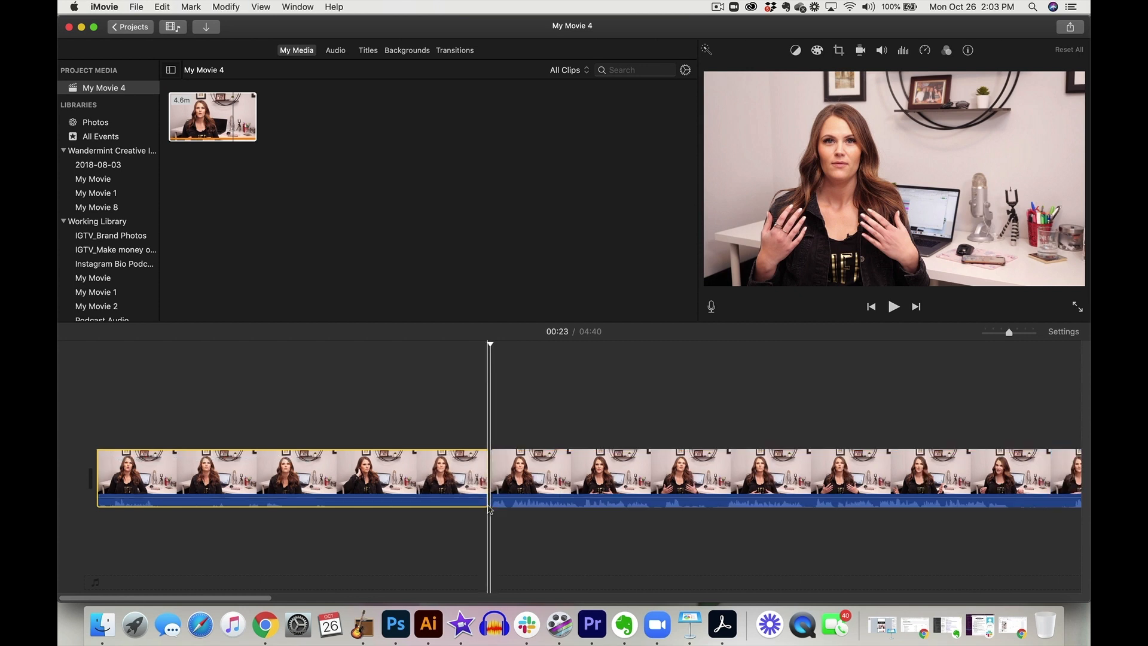
{"action": "key", "text": "super+z"}
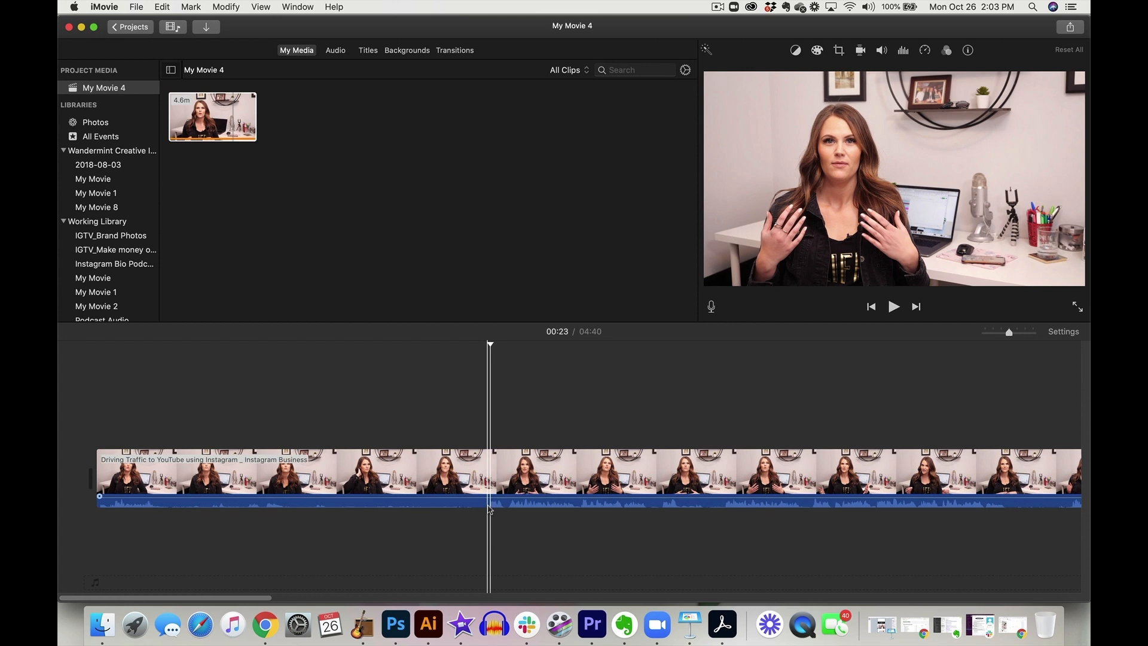
- Split the timeline clip at 00:23 and delete the opening portion before the cut
{"action": "right_click", "coordinate": [489, 508]}
{"action": "left_click", "coordinate": [519, 485]}
{"action": "left_click", "coordinate": [229, 10]}
{"action": "left_click", "coordinate": [239, 99]}
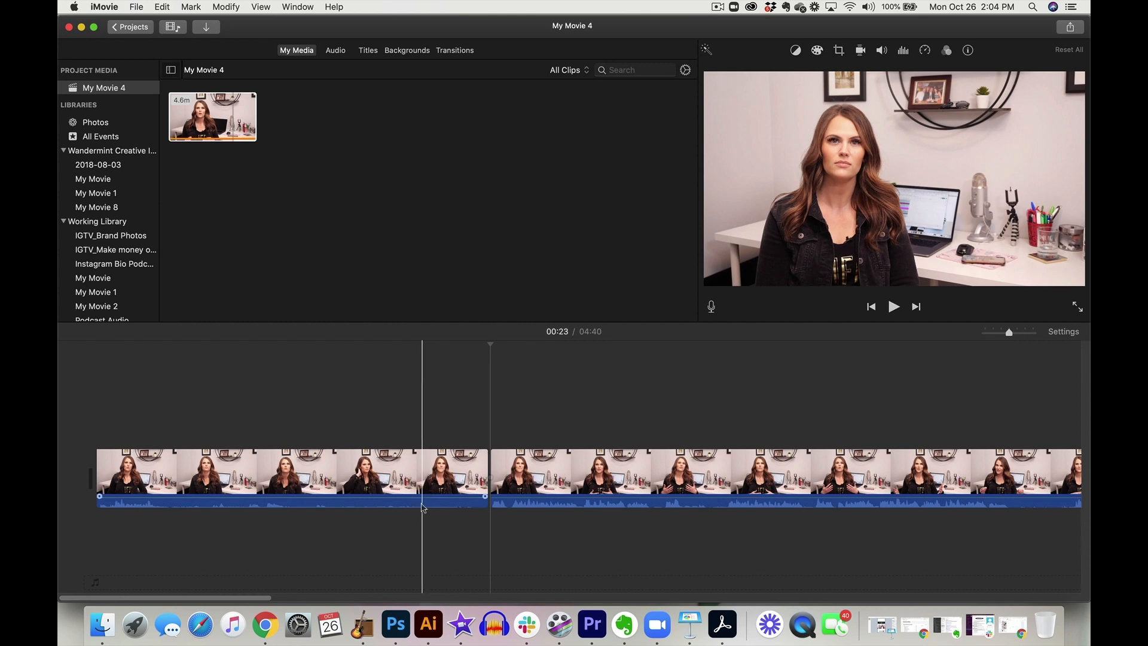
{"action": "left_click", "coordinate": [414, 481]}
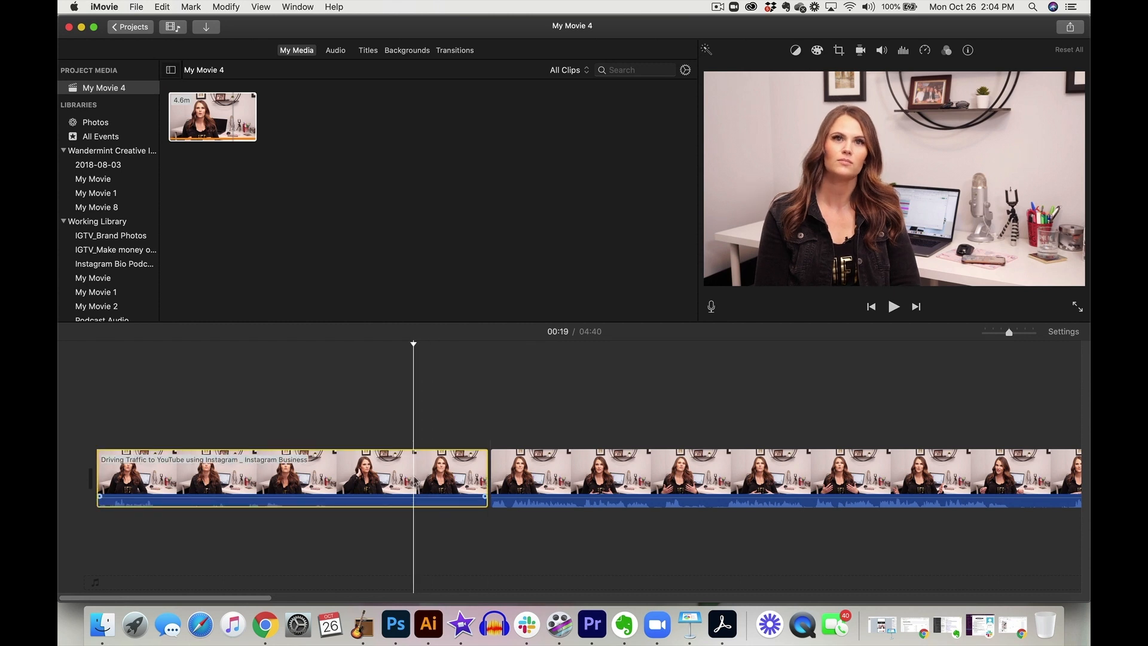
{"action": "key", "text": "Delete"}
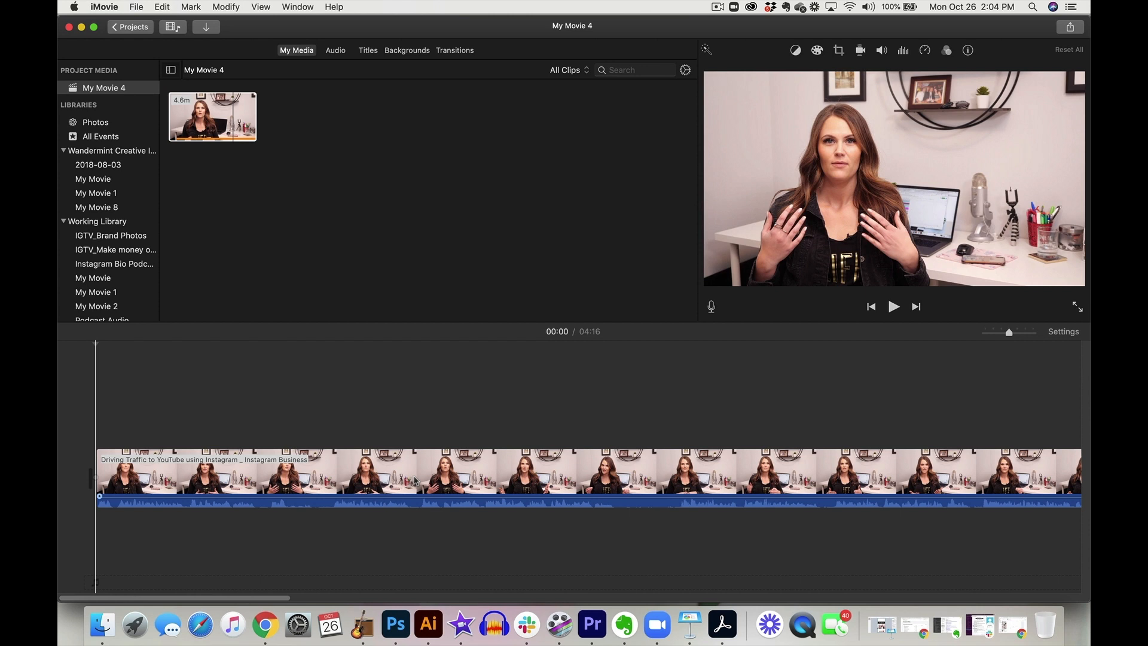
- Cut out the pauses without talking from the first part of the timeline, up to about 01:39
{"action": "key", "text": "space"}
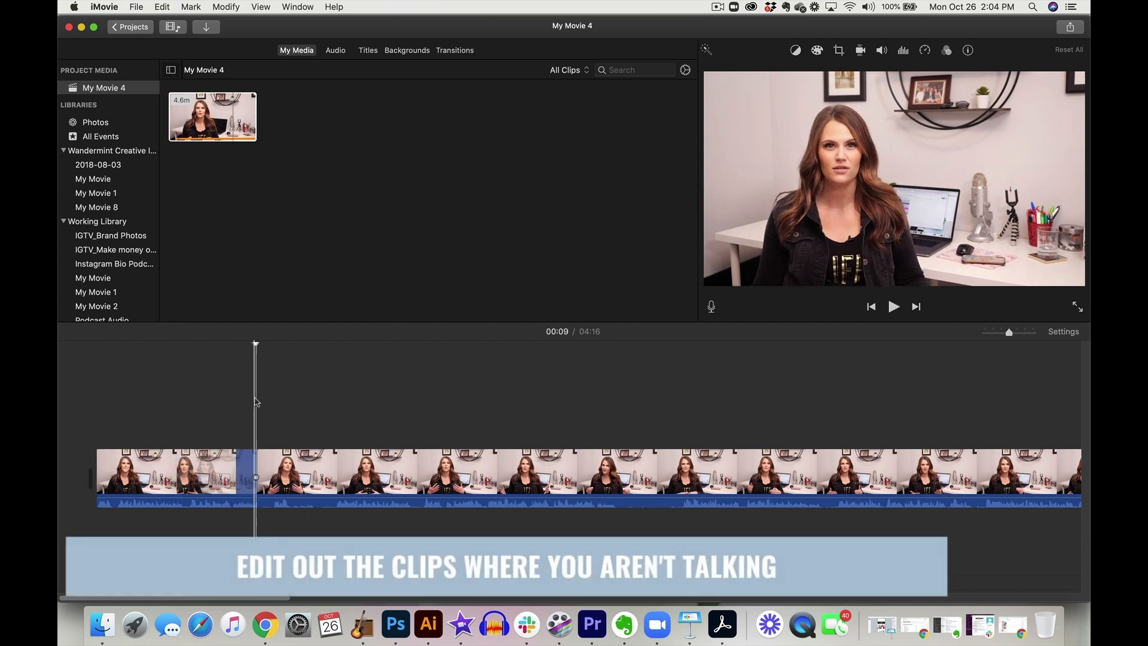
{"action": "key", "text": "Delete"}
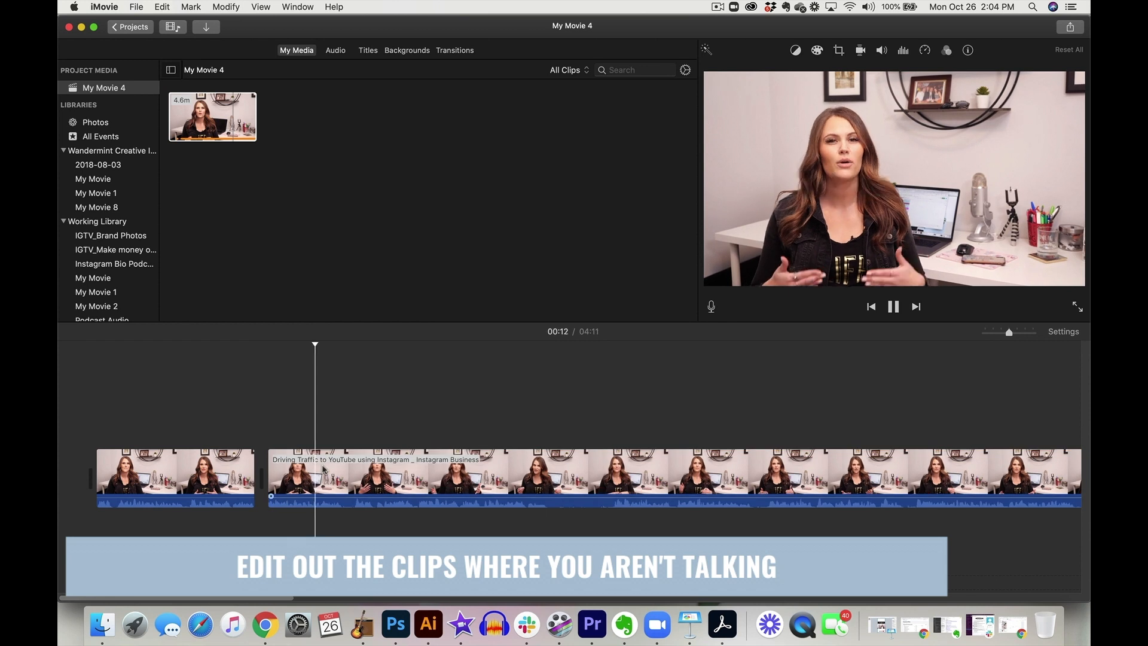
{"action": "key", "text": "Delete"}
{"action": "key", "text": "Delete"}
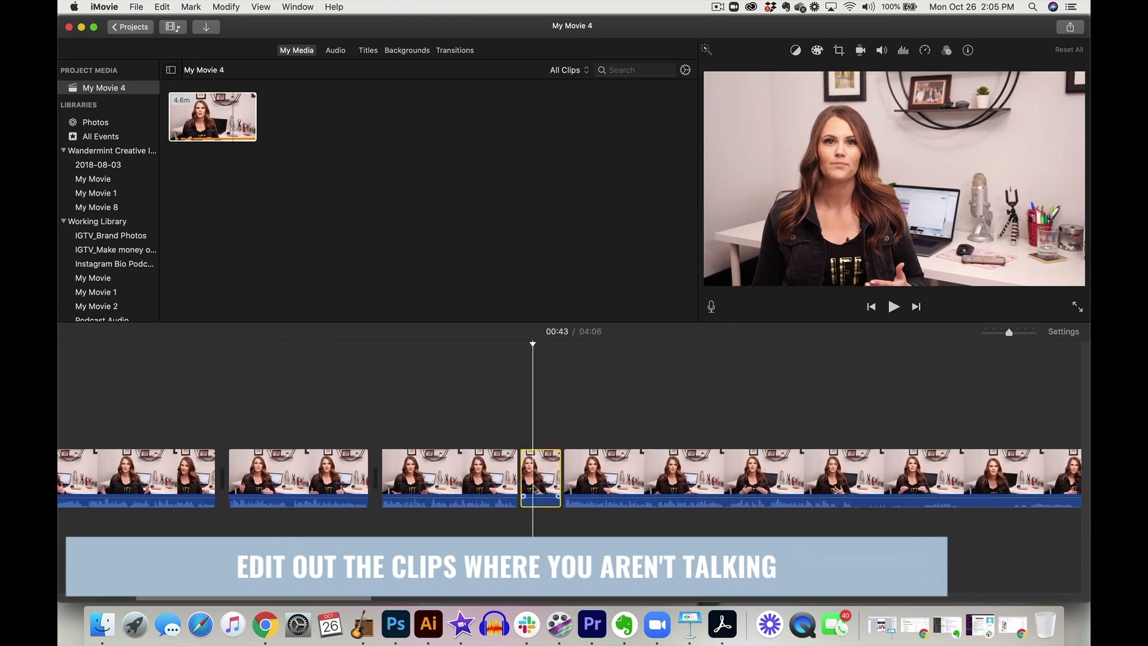
{"action": "key", "text": "Delete"}
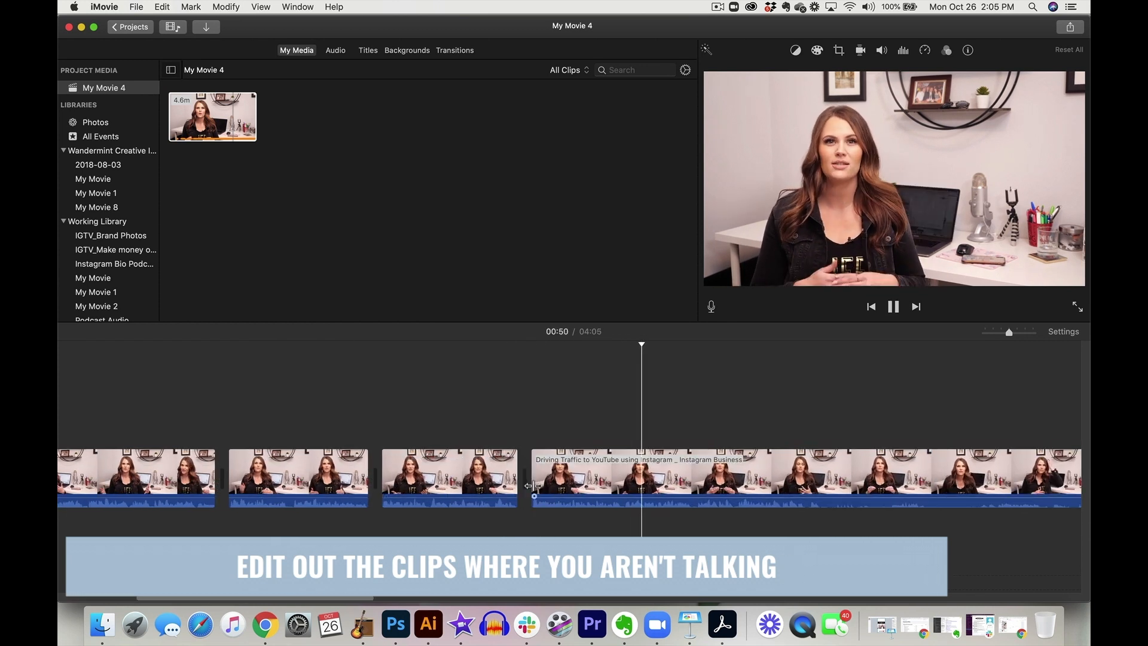
{"action": "key", "text": "Delete"}
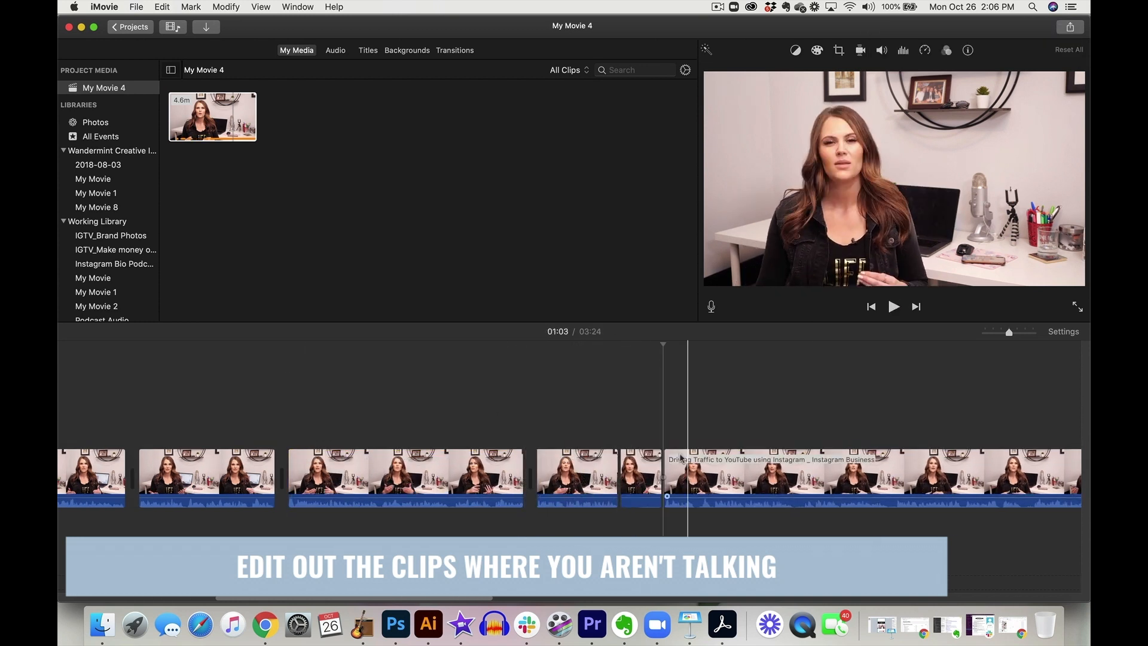
{"action": "key", "text": "Delete"}
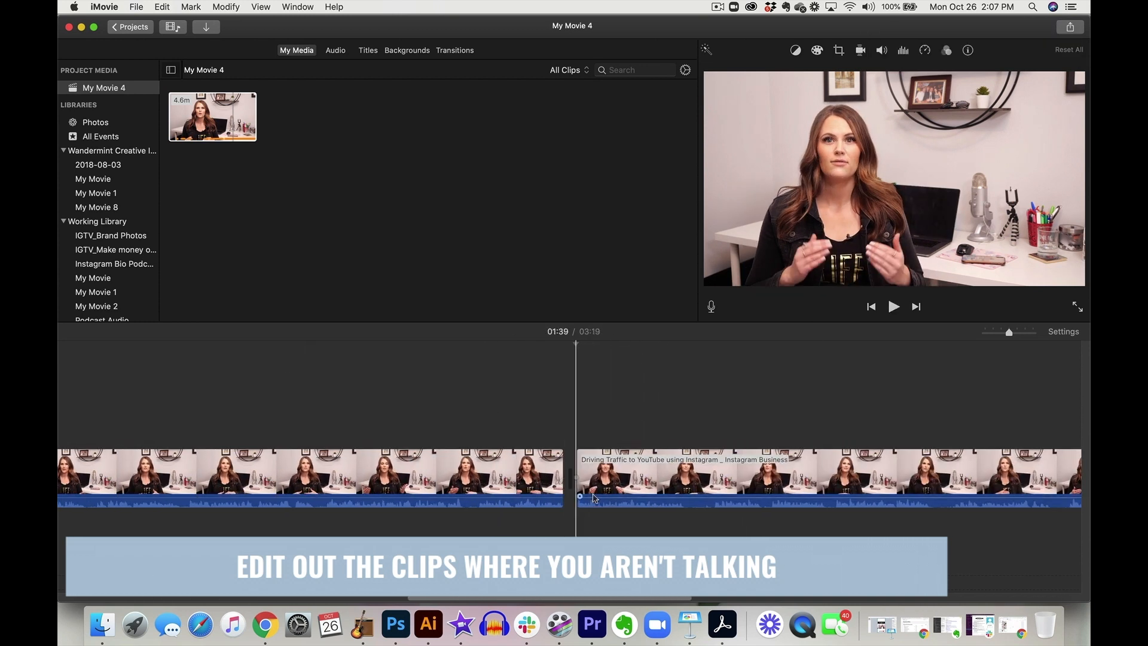
- Split off and delete the remaining sections without talking, from about 01:39 to the end of the movie
{"action": "left_click", "coordinate": [683, 466]}
{"action": "scroll", "coordinate": [747, 469], "scroll_direction": "right", "scroll_amount": 5}
{"action": "key", "text": "super+b"}
{"action": "key", "text": "Delete"}
{"action": "key", "text": "Delete"}
{"action": "key", "text": "super+b"}
{"action": "scroll", "coordinate": [765, 471], "scroll_direction": "right", "scroll_amount": 5}
{"action": "key", "text": "super+b"}
{"action": "left_click", "coordinate": [767, 471]}
{"action": "key", "text": "Delete"}
{"action": "scroll", "coordinate": [765, 471], "scroll_direction": "right", "scroll_amount": 10}
{"action": "key", "text": "super+b"}
{"action": "key", "text": "Delete"}
{"action": "scroll", "coordinate": [732, 471], "scroll_direction": "left", "scroll_amount": 20}
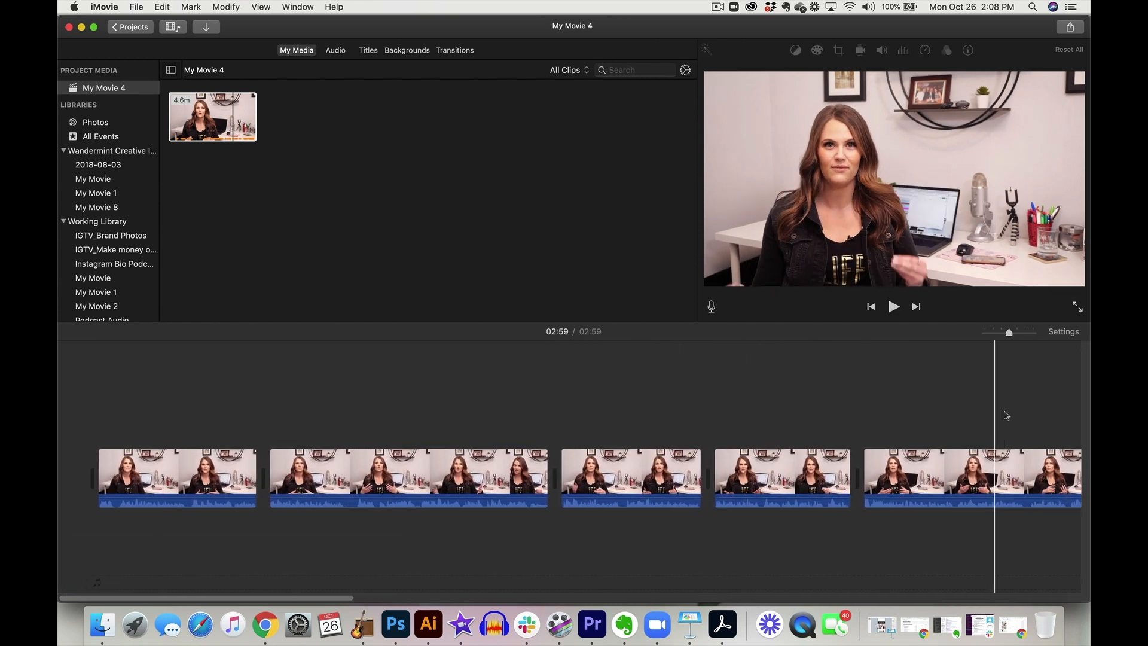
- Color-correct the first timeline clip with brighter highlights, a cooler color temperature and slightly higher saturation
{"action": "left_click_drag", "start_coordinate": [1008, 332], "coordinate": [1001, 332]}
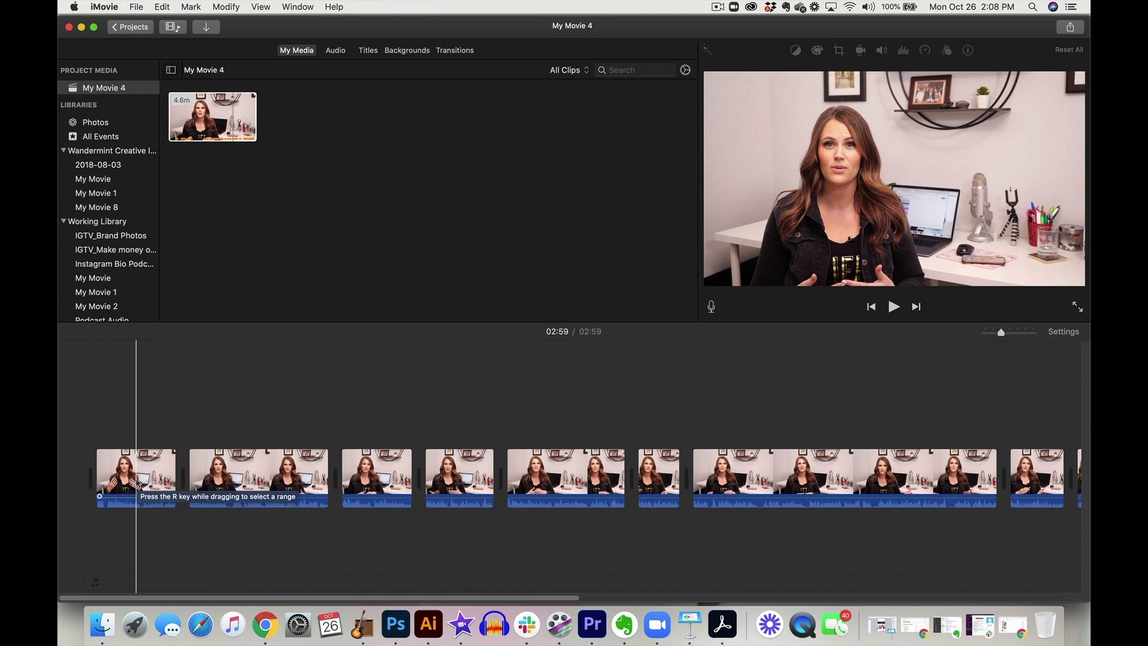
{"action": "left_click", "coordinate": [136, 481]}
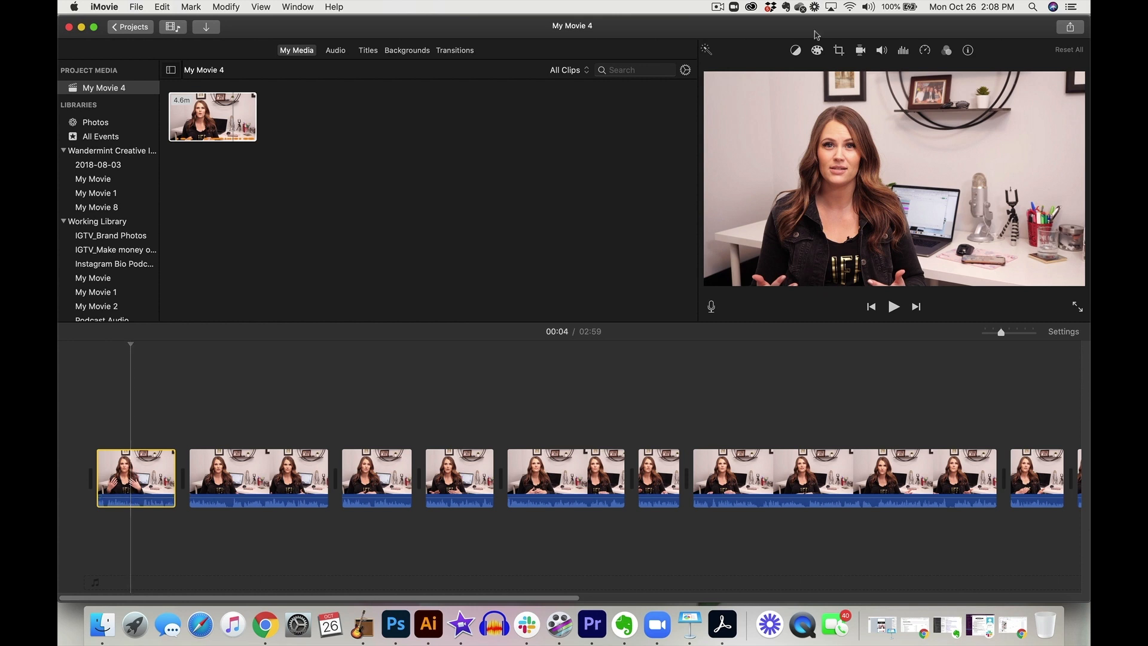
{"action": "left_click", "coordinate": [818, 51]}
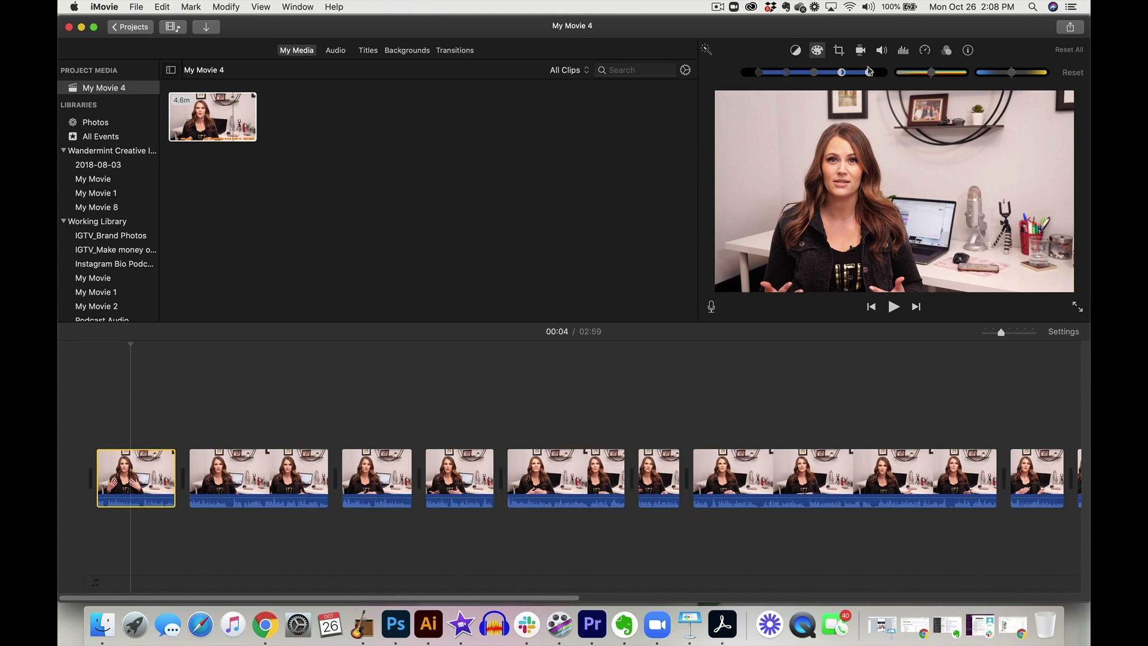
{"action": "left_click_drag", "start_coordinate": [870, 75], "coordinate": [794, 74]}
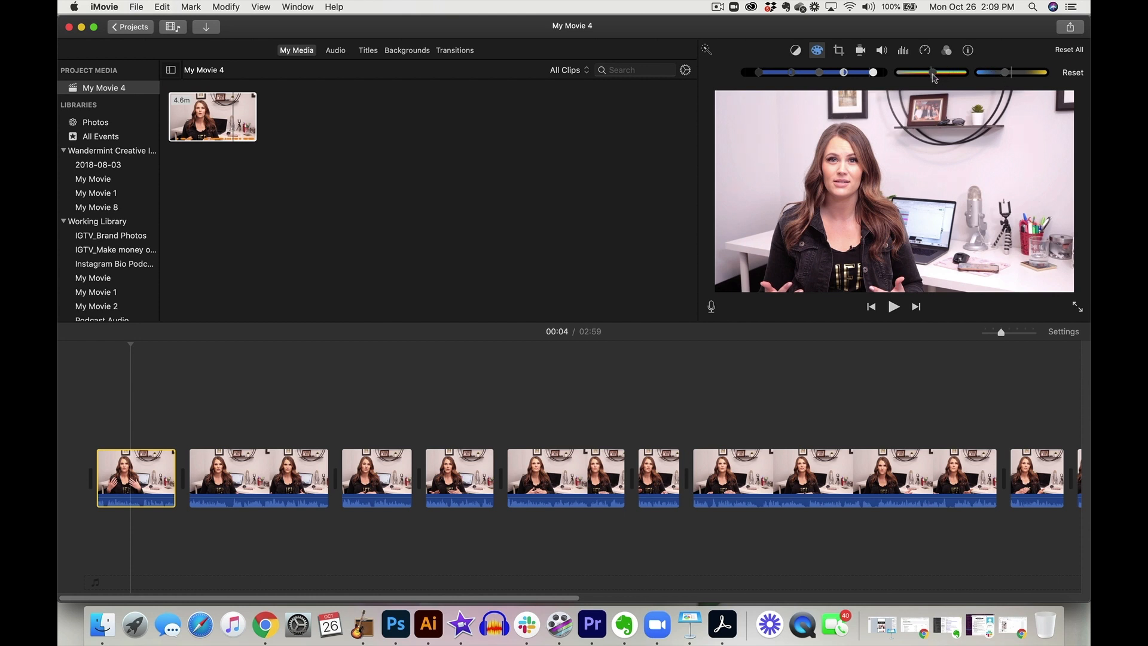
{"action": "mouse_move", "coordinate": [942, 74]}
{"action": "left_mouse_down"}
{"action": "mouse_move", "coordinate": [960, 74]}
{"action": "mouse_move", "coordinate": [937, 73]}
{"action": "left_mouse_up"}
{"action": "left_click_drag", "start_coordinate": [874, 75], "coordinate": [875, 75]}
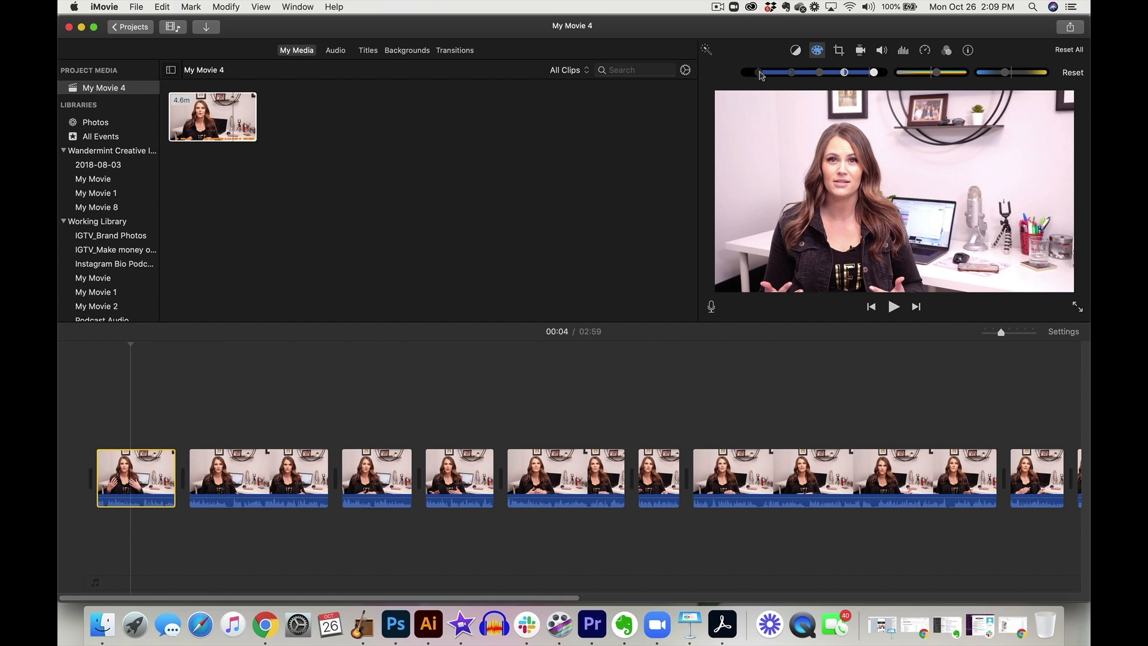
- Fine-tune the first clip's shadows, contrast and highlights, and raise its saturation a little more
{"action": "mouse_move", "coordinate": [768, 76]}
{"action": "left_mouse_down"}
{"action": "mouse_move", "coordinate": [802, 77]}
{"action": "mouse_move", "coordinate": [788, 76]}
{"action": "left_mouse_up"}
{"action": "left_click_drag", "start_coordinate": [844, 76], "coordinate": [844, 74]}
{"action": "left_click_drag", "start_coordinate": [873, 72], "coordinate": [875, 72]}
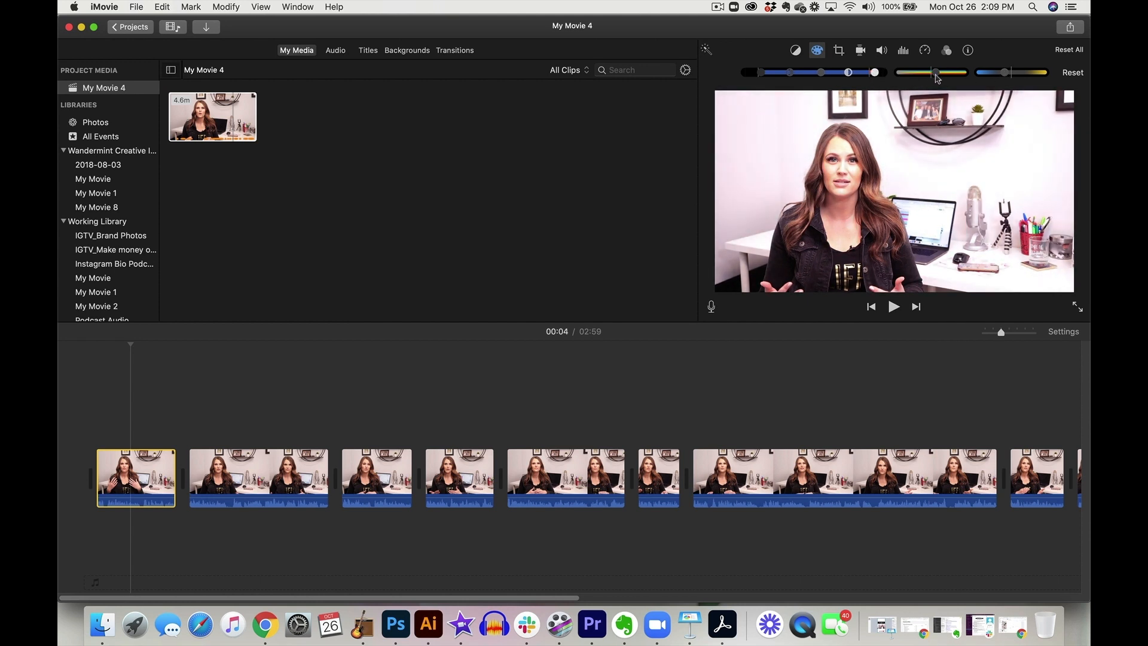
{"action": "left_click_drag", "start_coordinate": [942, 74], "coordinate": [937, 76]}
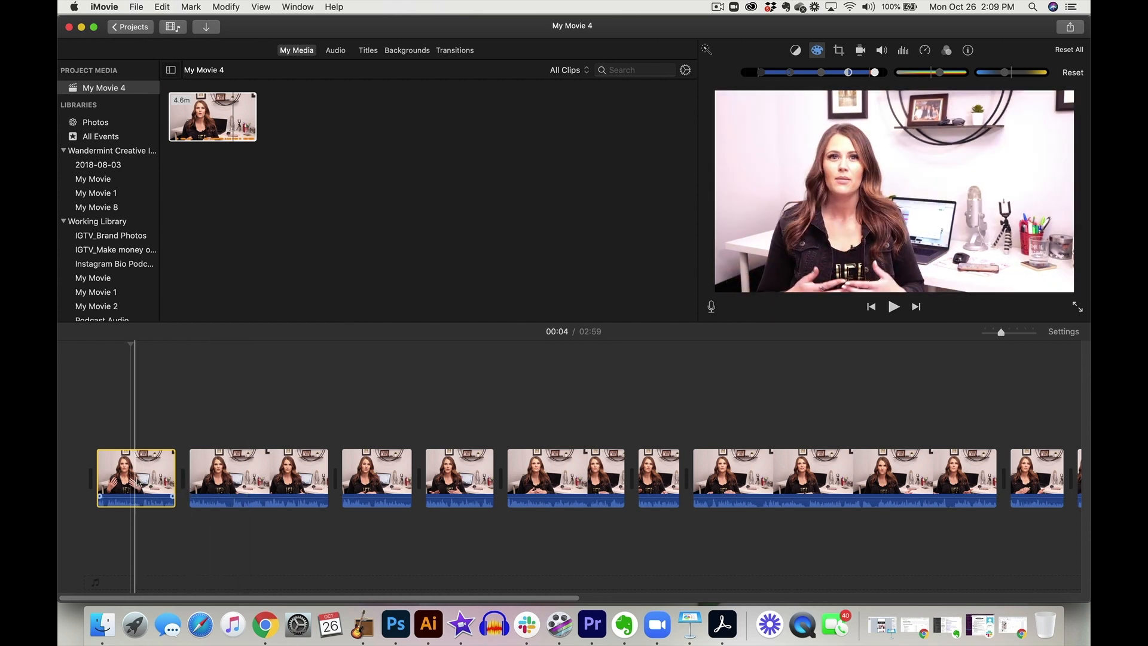
{"action": "left_click", "coordinate": [150, 486]}
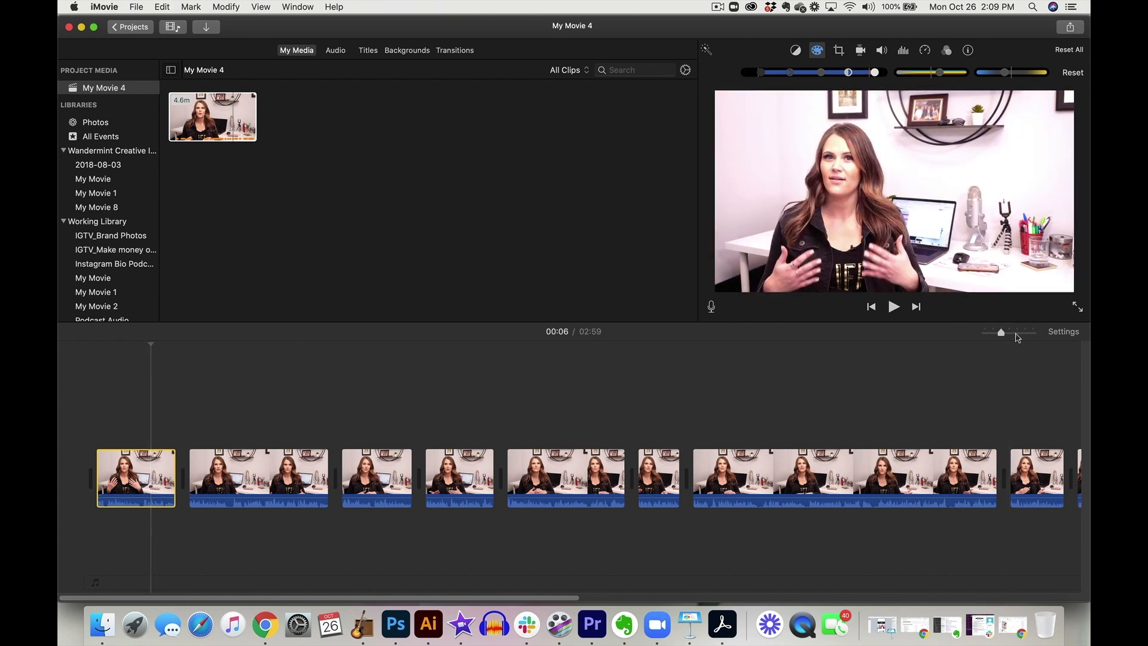
- Shrink the timeline scale to fit all clips and copy the color-corrected first clip
{"action": "left_click_drag", "start_coordinate": [1001, 333], "coordinate": [973, 333]}
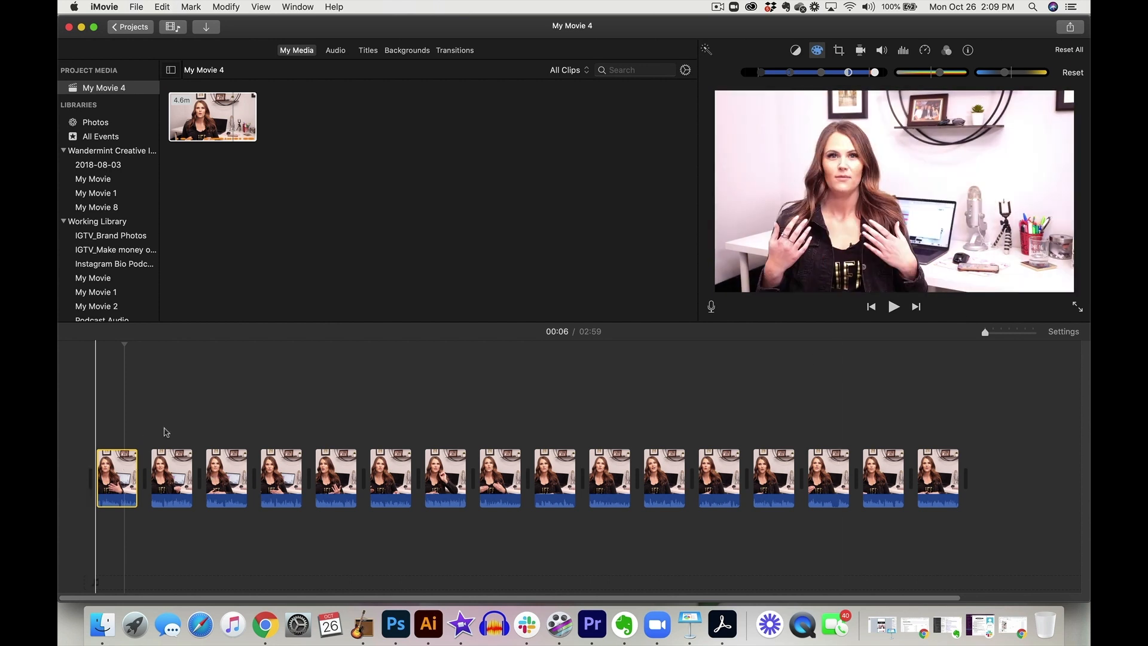
{"action": "left_click", "coordinate": [115, 492]}
{"action": "key", "text": "super+c"}
{"action": "left_click", "coordinate": [136, 7]}
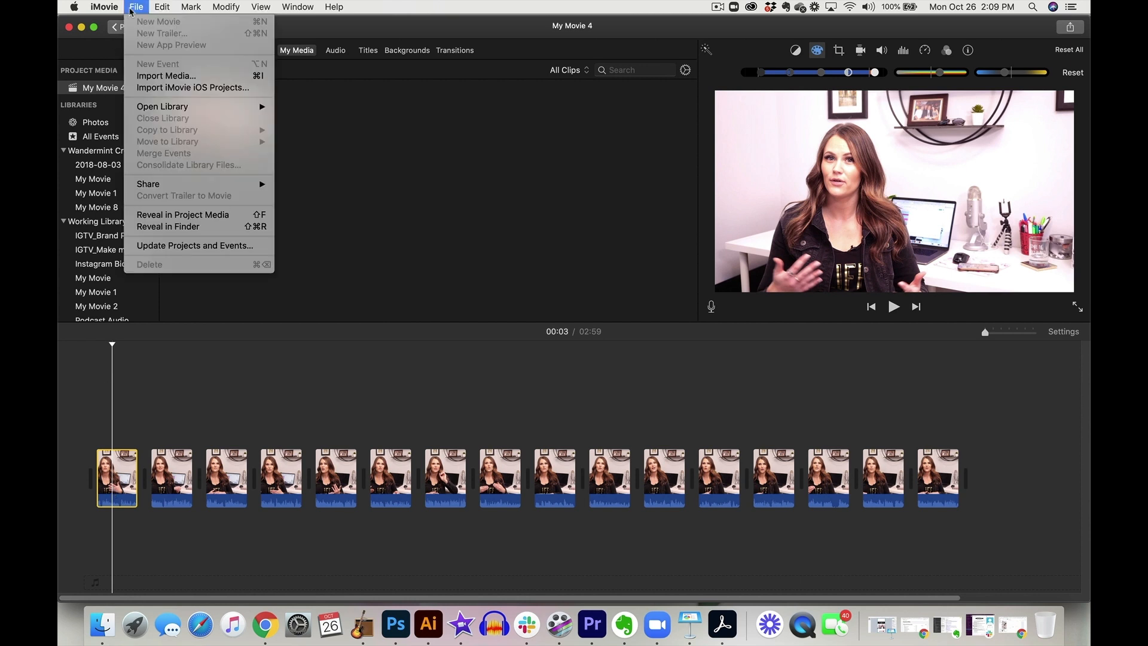
{"action": "mouse_move", "coordinate": [172, 6]}
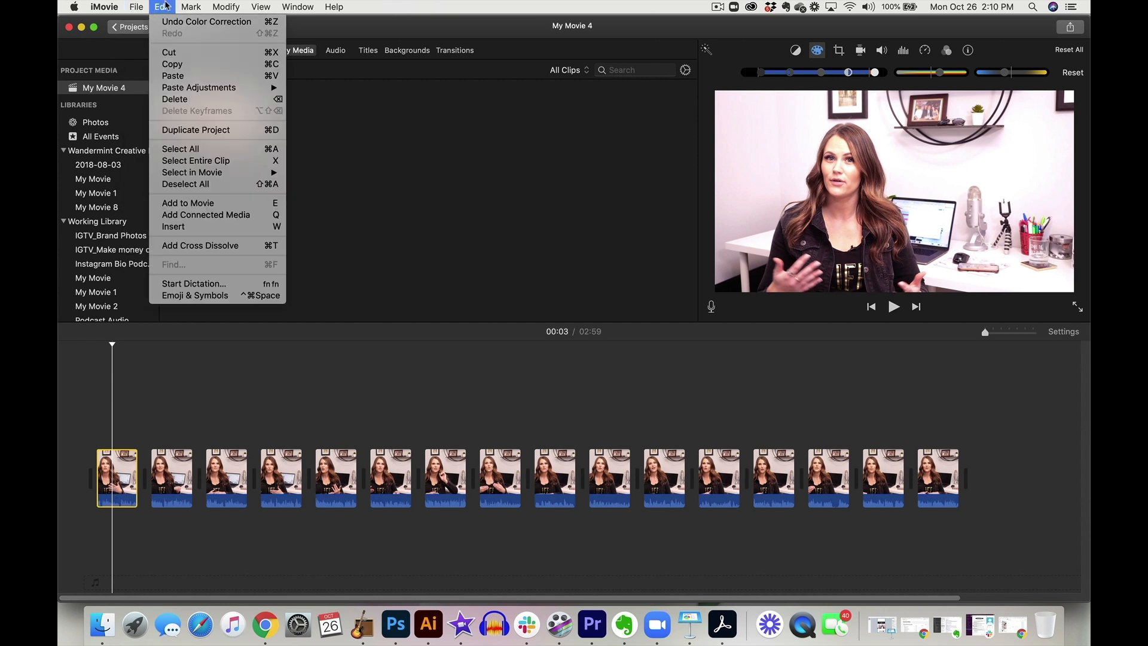
{"action": "left_click", "coordinate": [178, 65]}
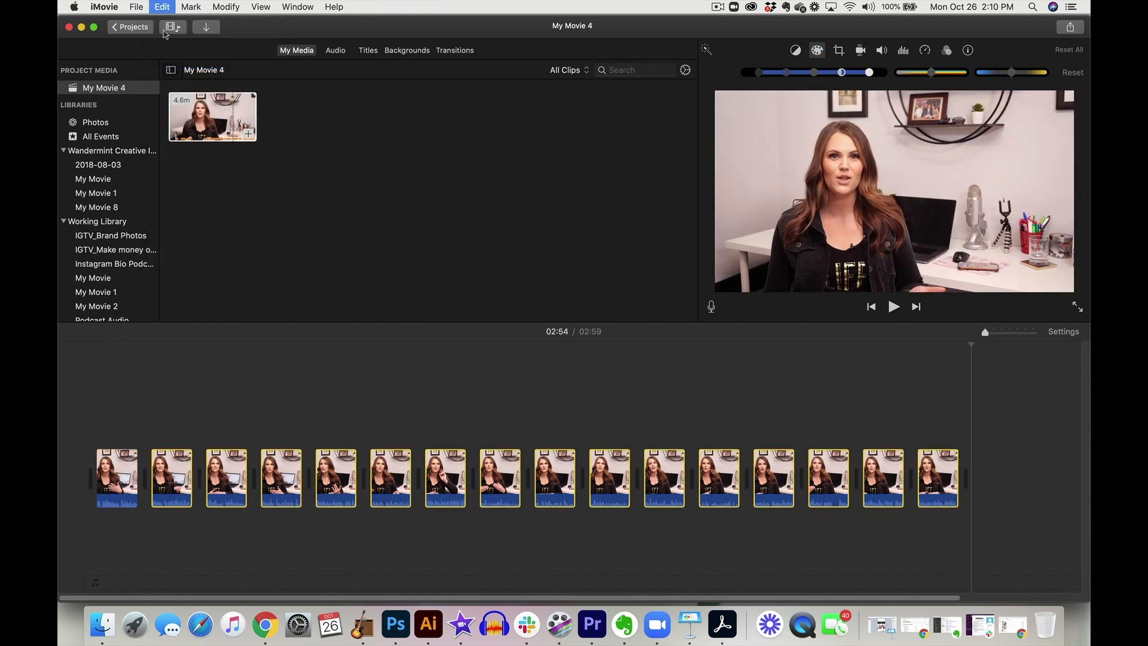
- Paste only the copied color correction onto all the other selected clips and check the look at several points of the timeline
{"action": "left_click", "coordinate": [171, 7]}
{"action": "mouse_move", "coordinate": [180, 90]}
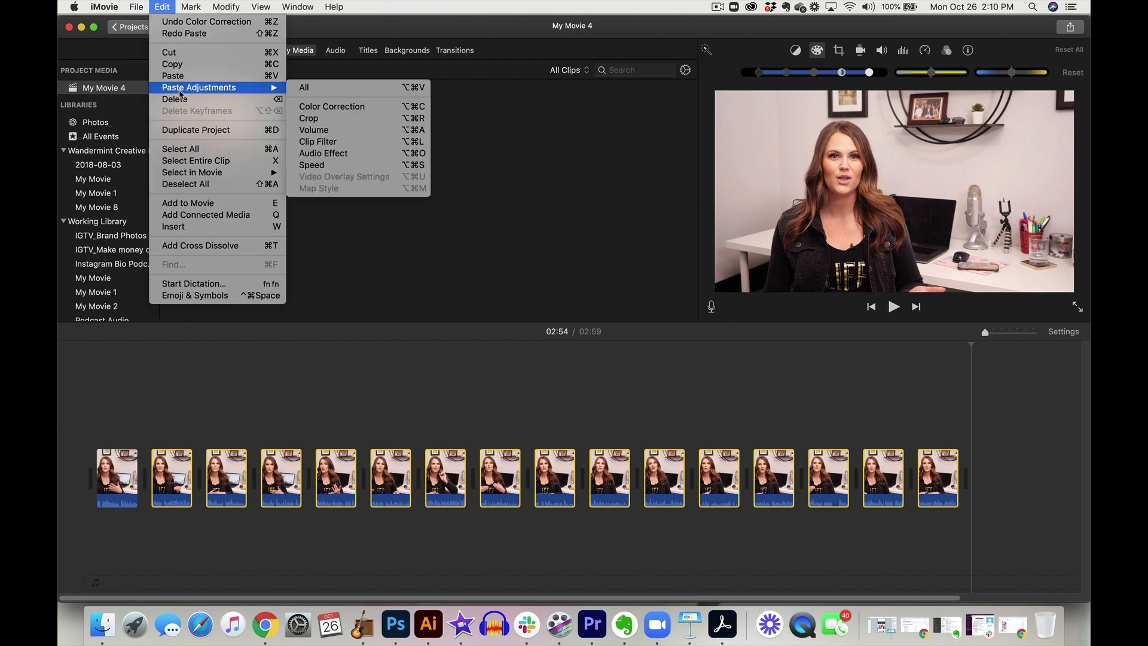
{"action": "left_click", "coordinate": [365, 108]}
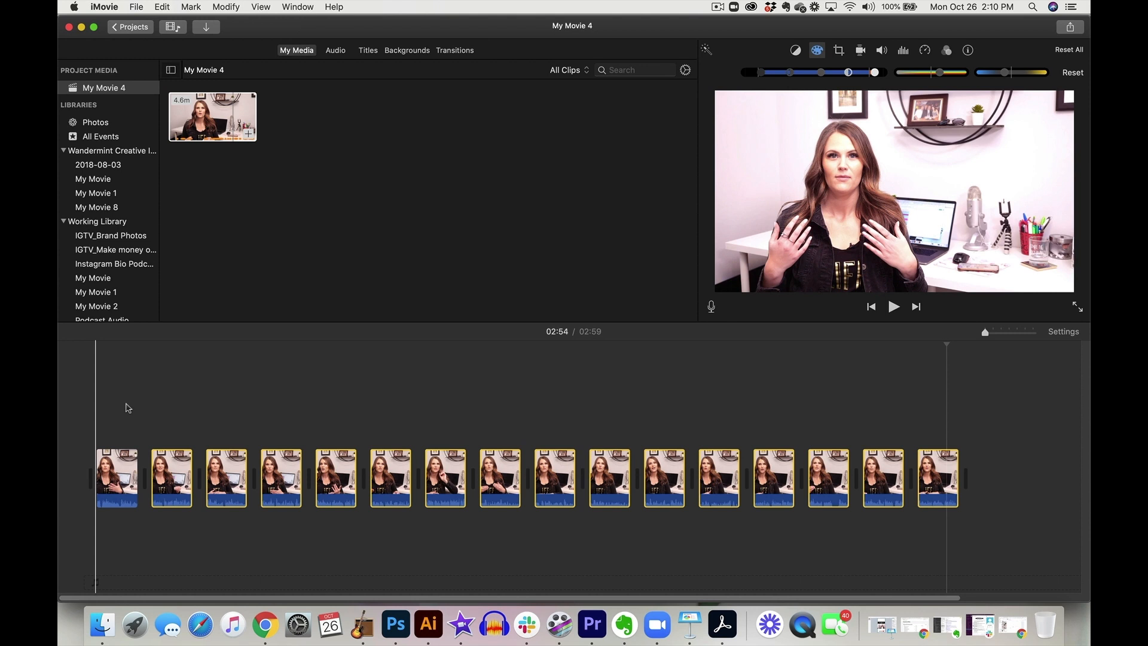
{"action": "left_click", "coordinate": [119, 469]}
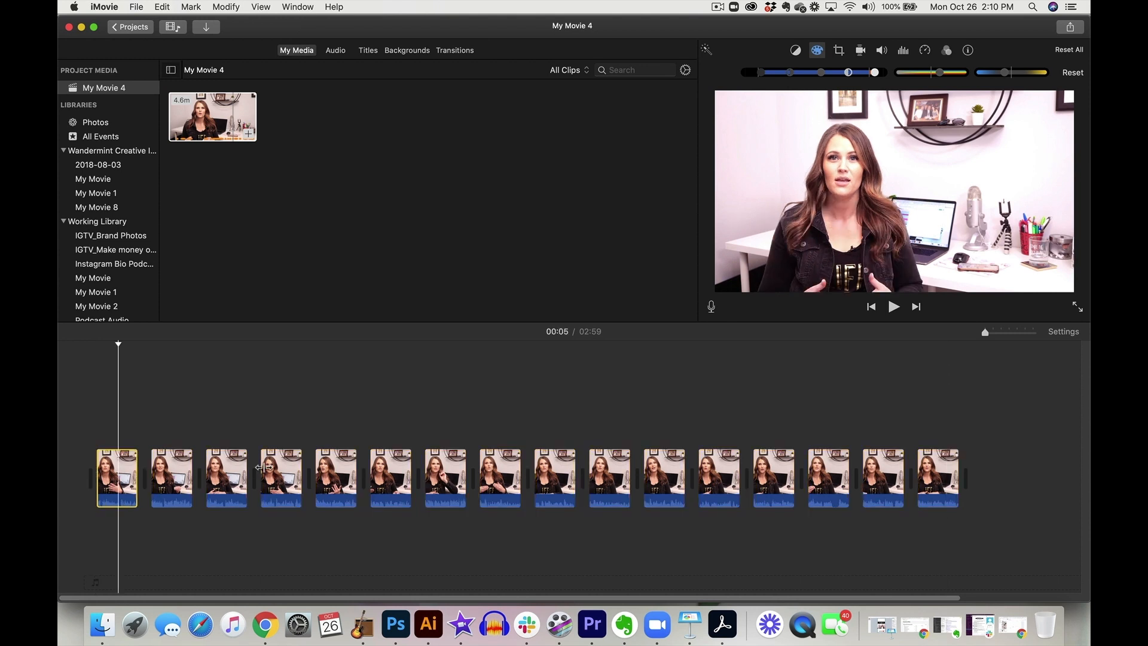
{"action": "left_click", "coordinate": [156, 396]}
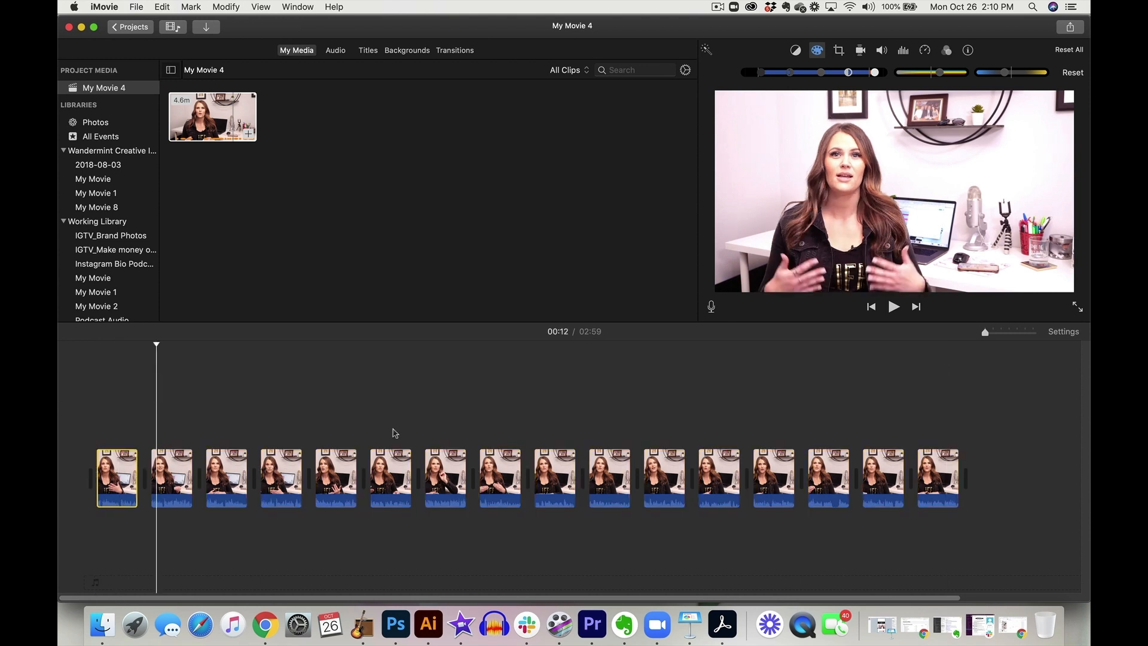
{"action": "left_click", "coordinate": [381, 410]}
{"action": "left_click", "coordinate": [135, 410]}
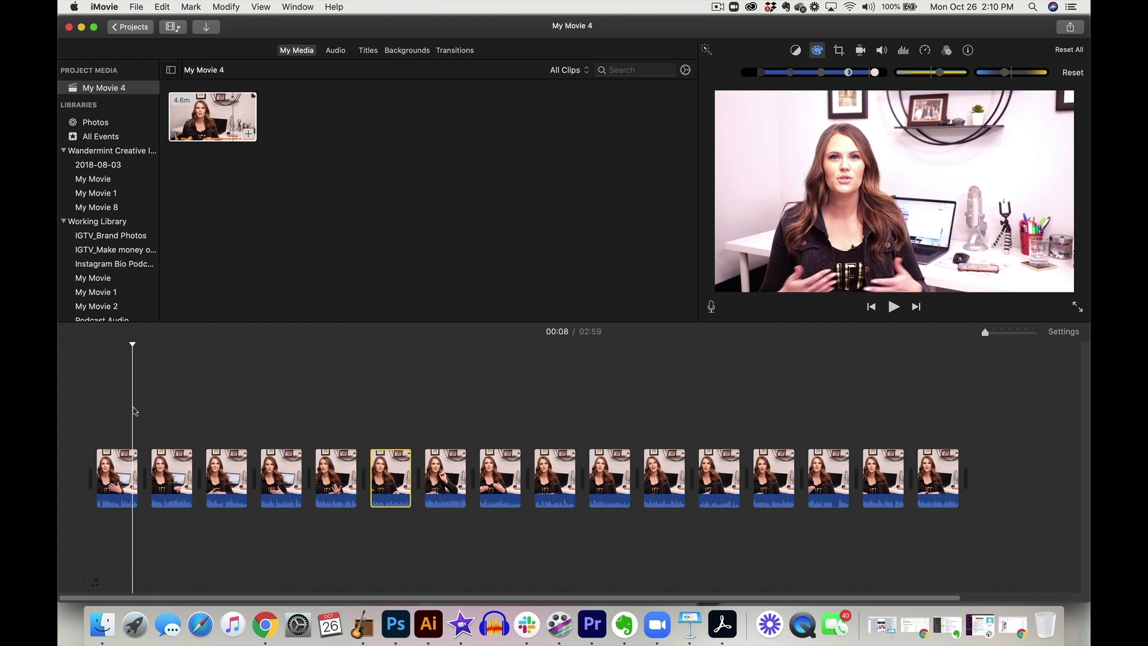
{"action": "left_click", "coordinate": [89, 396]}
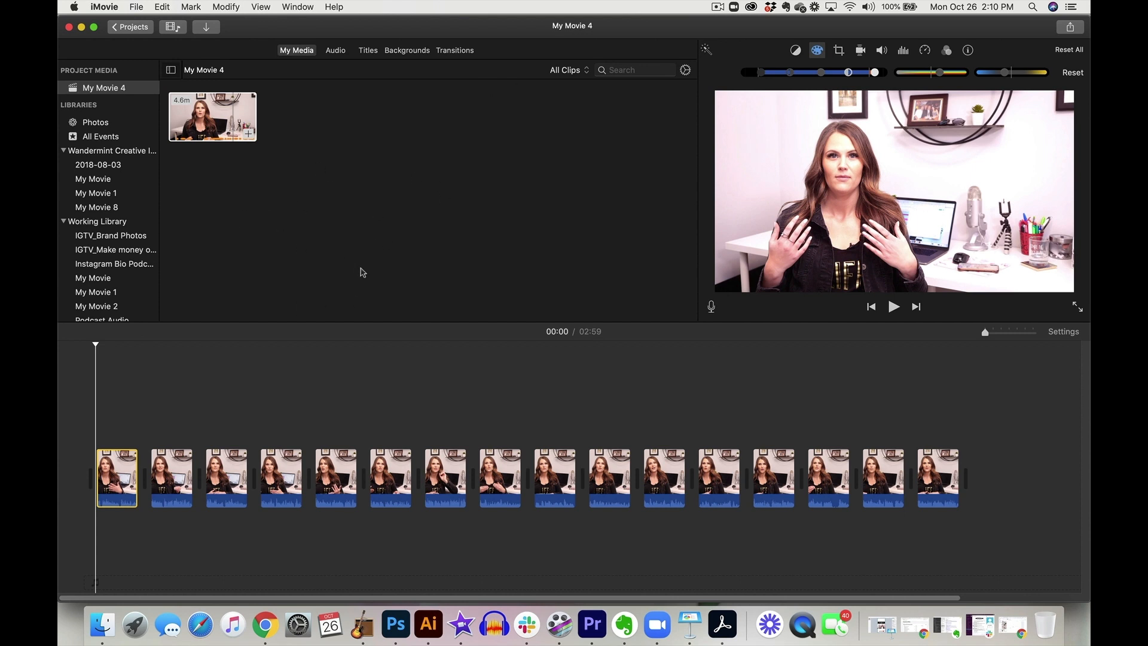
- Switch to Finder and import the "YouTube Tip!" and "Download my free marketing resource cheatsheet" graphics into the My Movie 4 media
{"action": "left_click", "coordinate": [102, 624]}
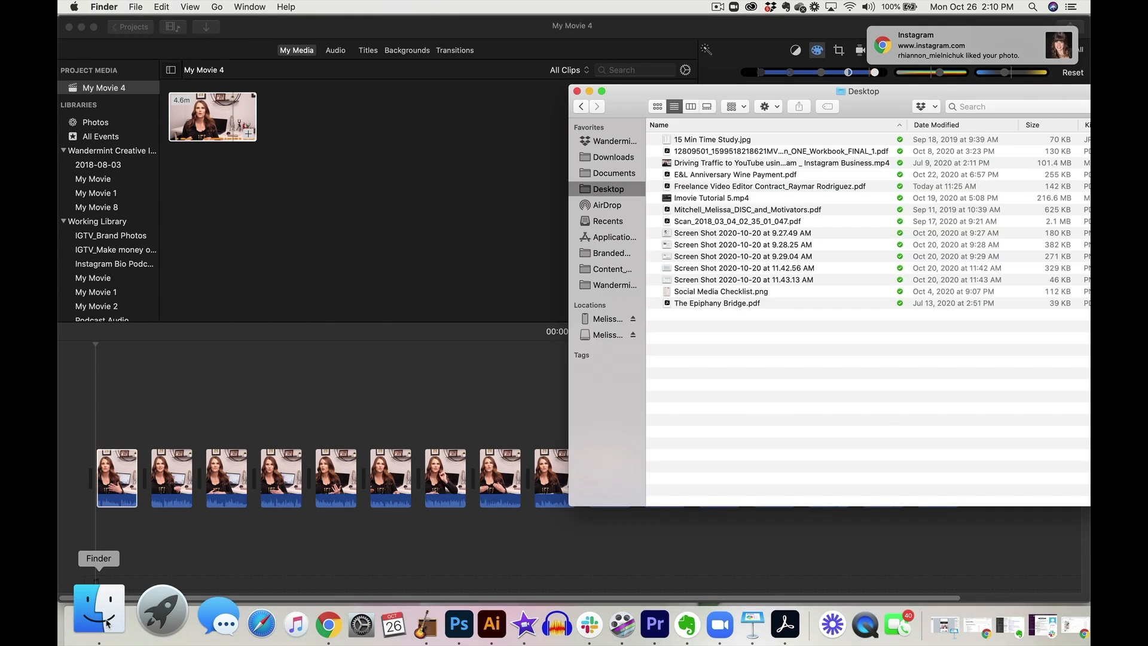
{"action": "left_click_drag", "start_coordinate": [762, 94], "coordinate": [1089, 95]}
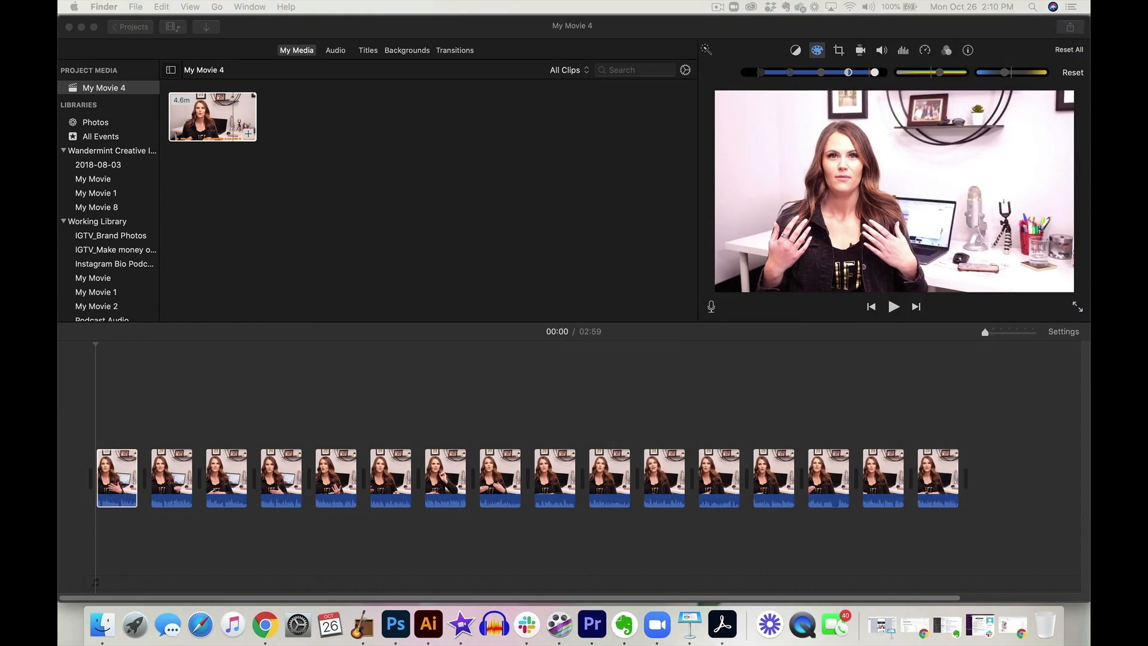
{"action": "left_click_drag", "start_coordinate": [1089, 213], "coordinate": [468, 213]}
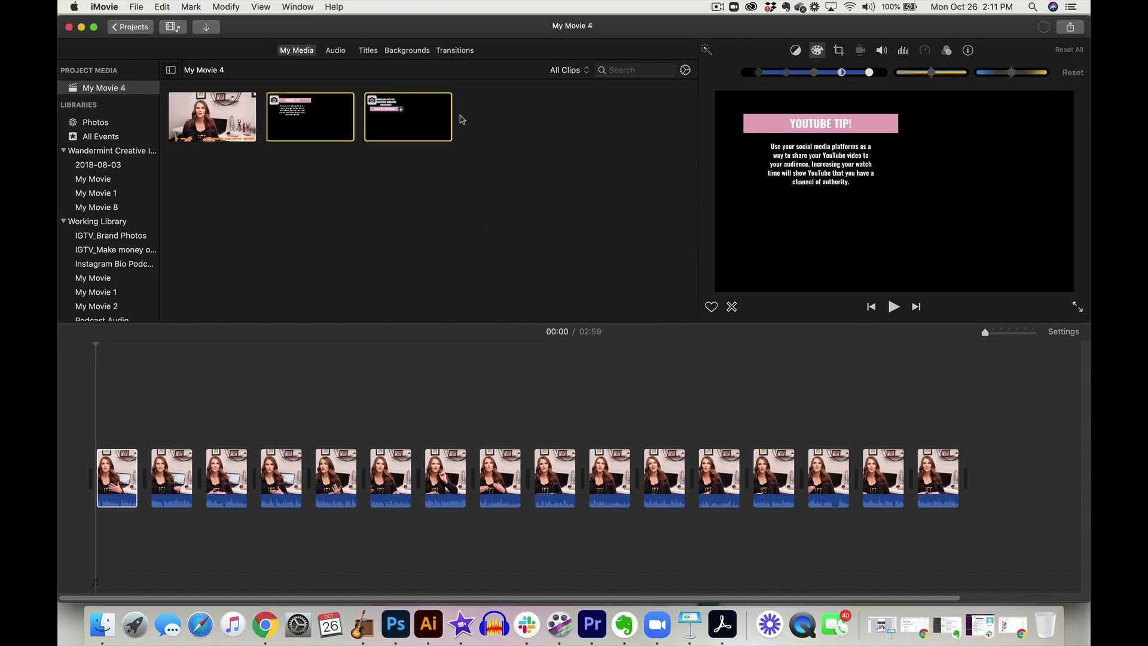
{"action": "left_click_drag", "start_coordinate": [1089, 193], "coordinate": [336, 224]}
{"action": "left_click_drag", "start_coordinate": [1089, 206], "coordinate": [440, 222]}
{"action": "left_click", "coordinate": [436, 217]}
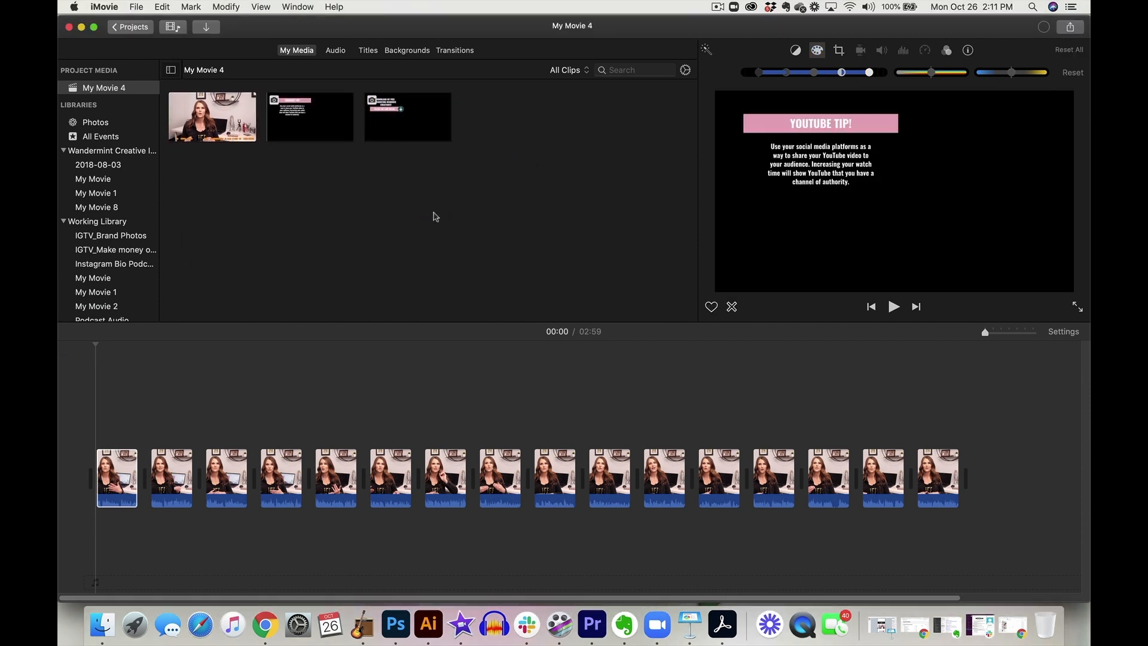
{"action": "left_click_drag", "start_coordinate": [1089, 215], "coordinate": [400, 229]}
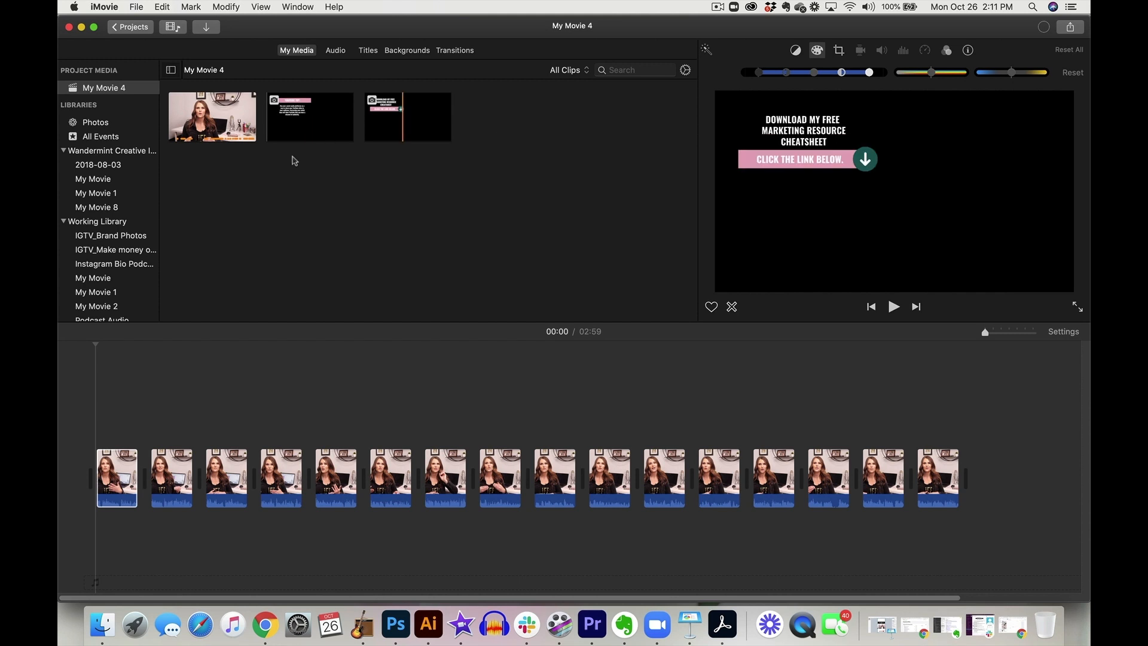
- Overlay the "Download my free marketing resource cheatsheet" graphic above the start of the second timeline clip and preview it
{"action": "left_click", "coordinate": [321, 135]}
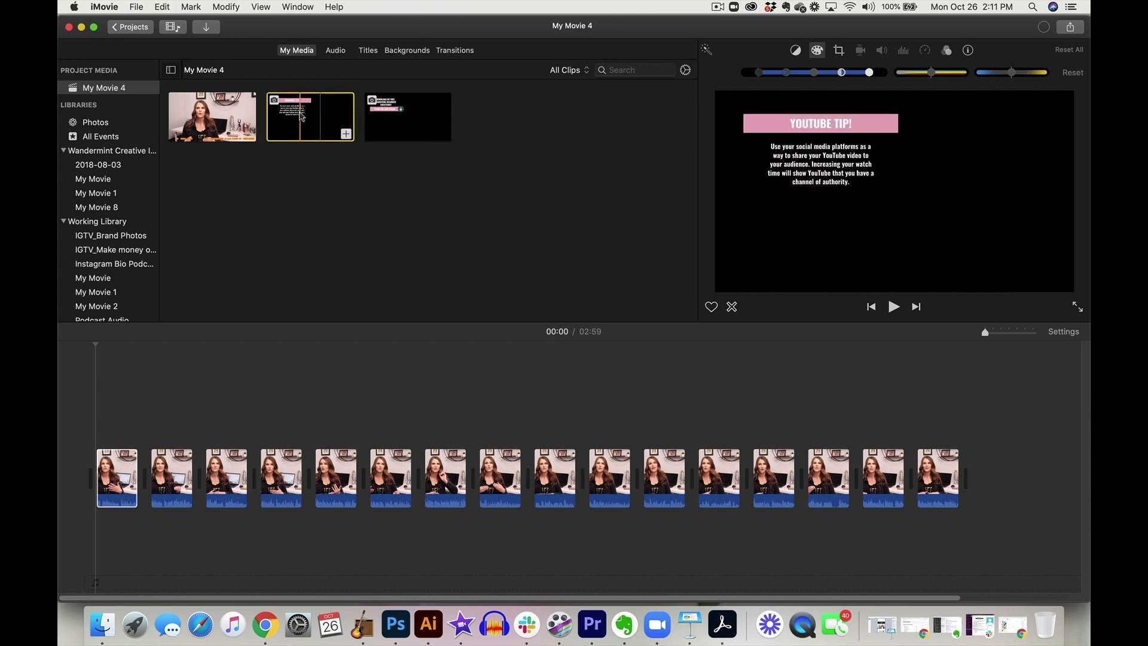
{"action": "left_click", "coordinate": [392, 106]}
{"action": "left_click_drag", "start_coordinate": [236, 323], "coordinate": [390, 105]}
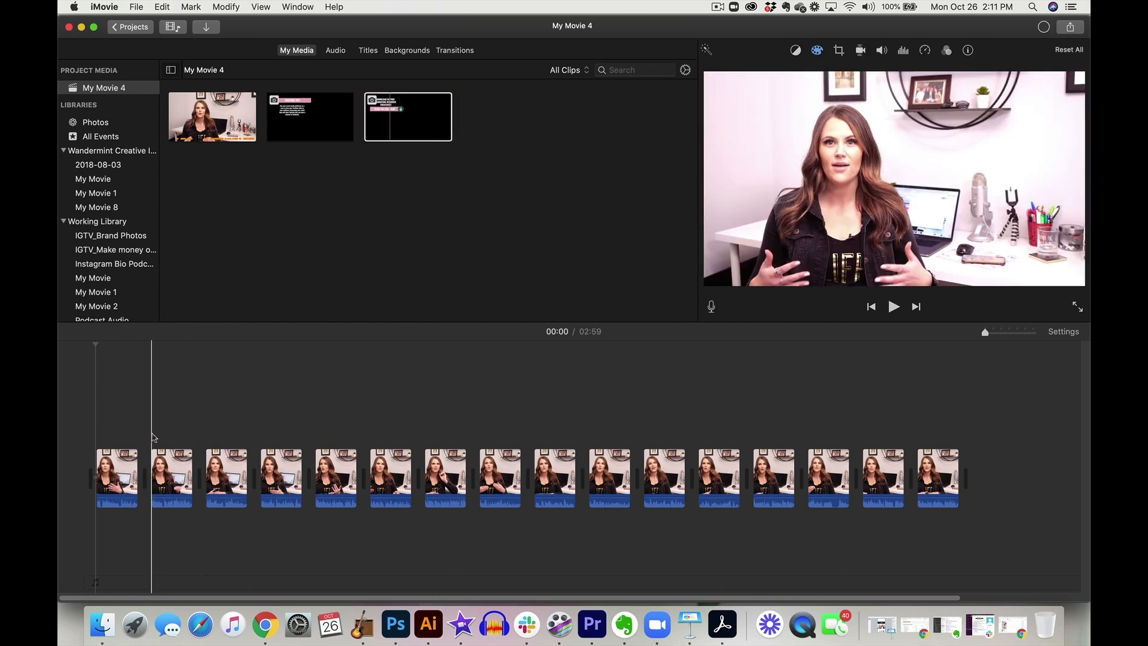
{"action": "left_click", "coordinate": [418, 111]}
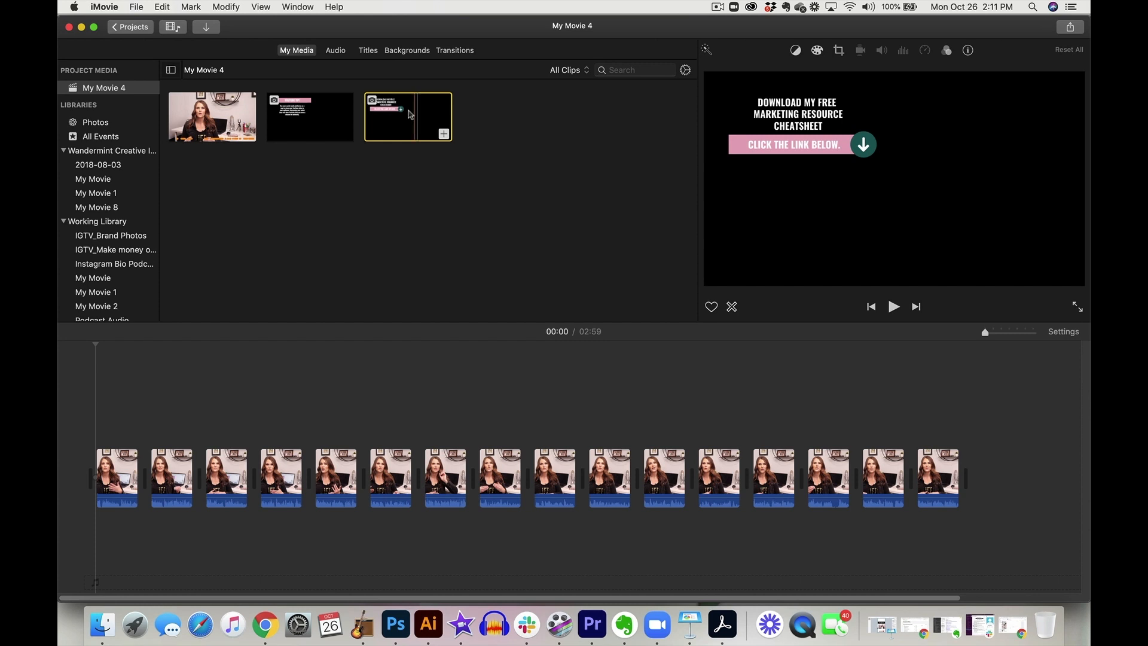
{"action": "left_click", "coordinate": [322, 244]}
{"action": "left_click_drag", "start_coordinate": [388, 132], "coordinate": [152, 412]}
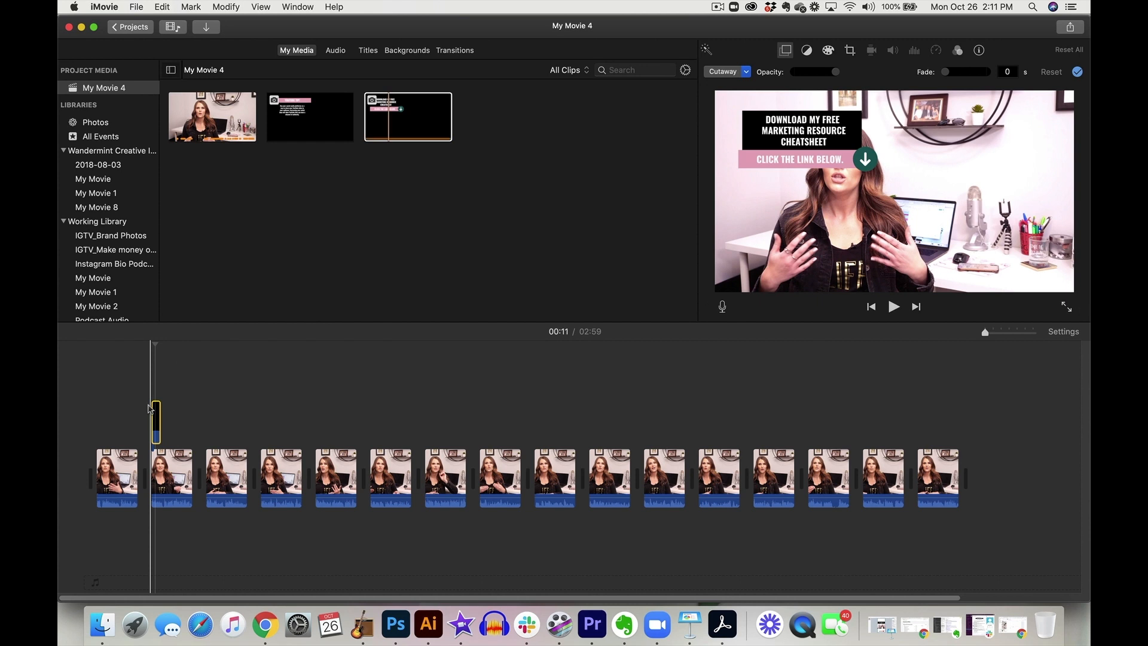
{"action": "key", "text": "space"}
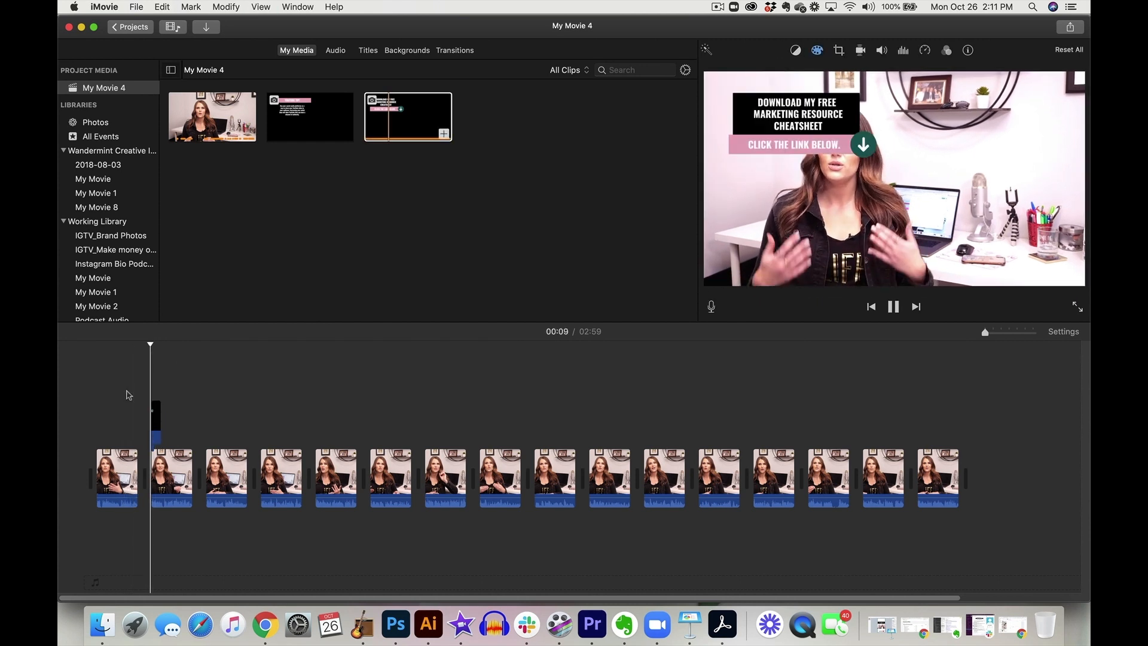
{"action": "key", "text": "space"}
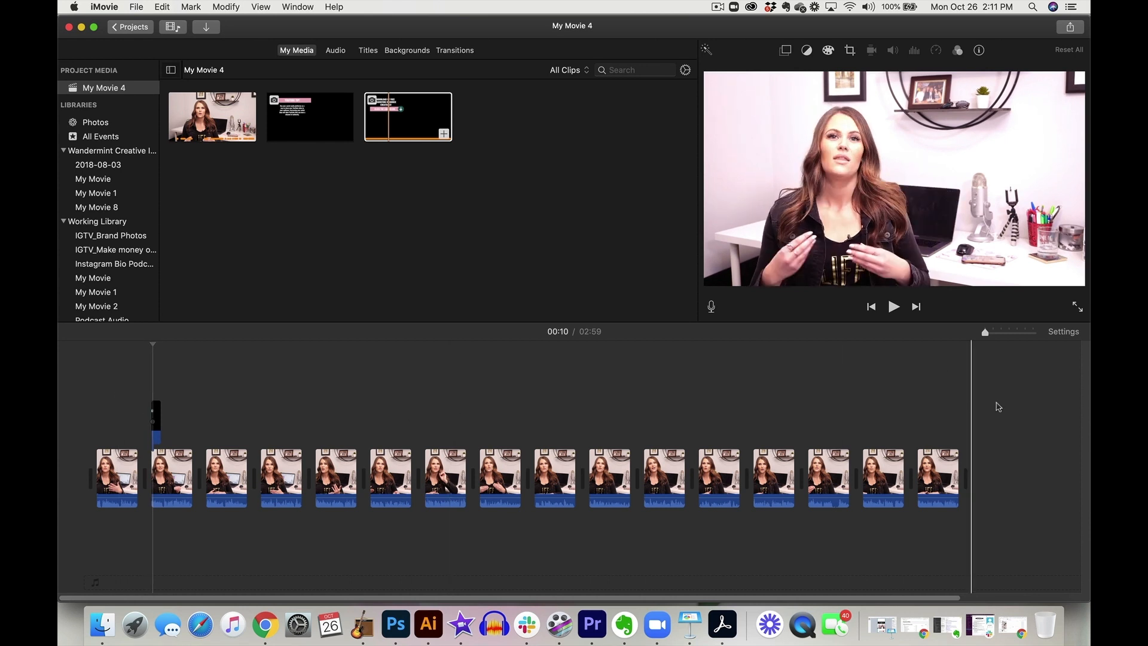
- Play through the movie to find the cheatsheet mention and move the overlay graphic above the third clip, at about 00:27
{"action": "left_click_drag", "start_coordinate": [984, 331], "coordinate": [1001, 332]}
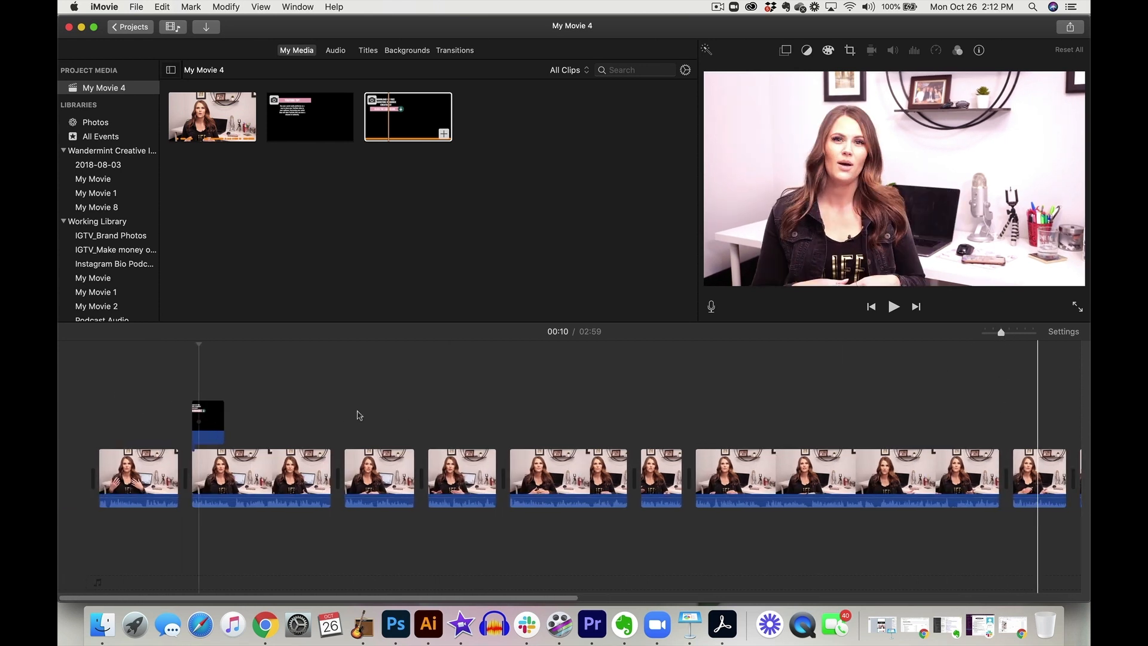
{"action": "left_click", "coordinate": [110, 389]}
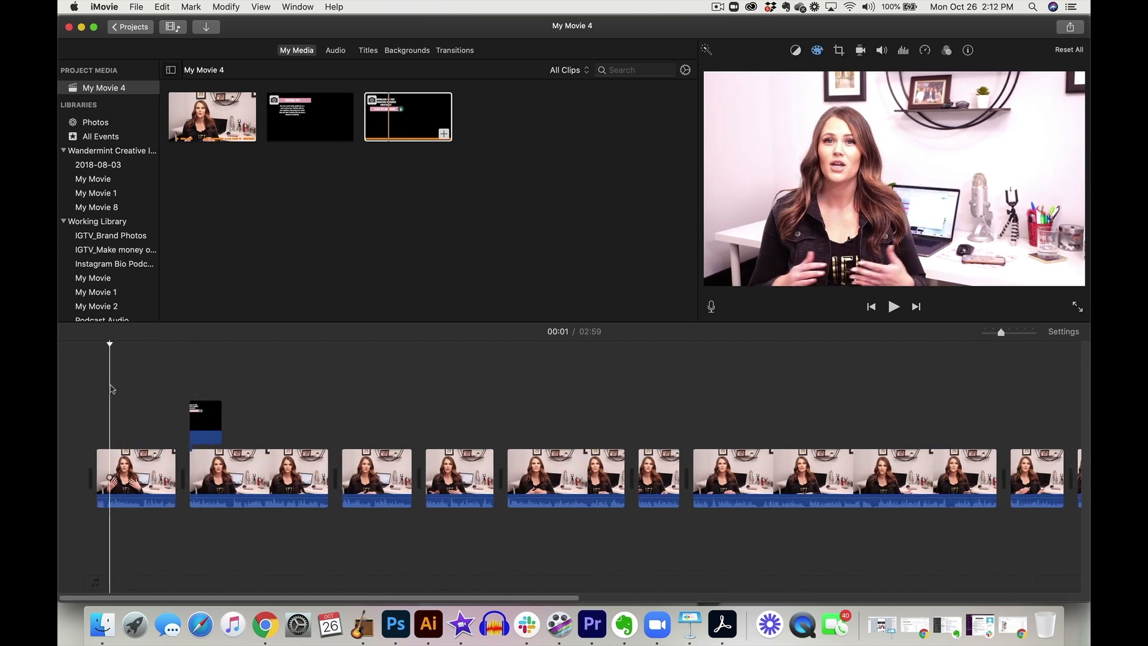
{"action": "key", "text": "space"}
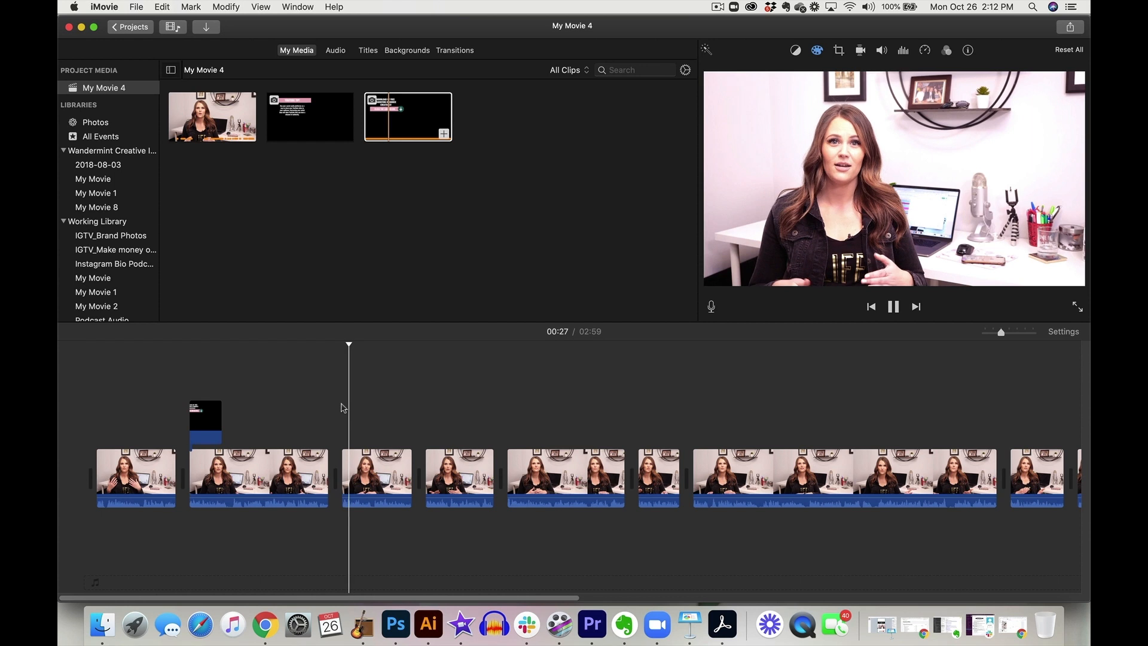
{"action": "key", "text": "space"}
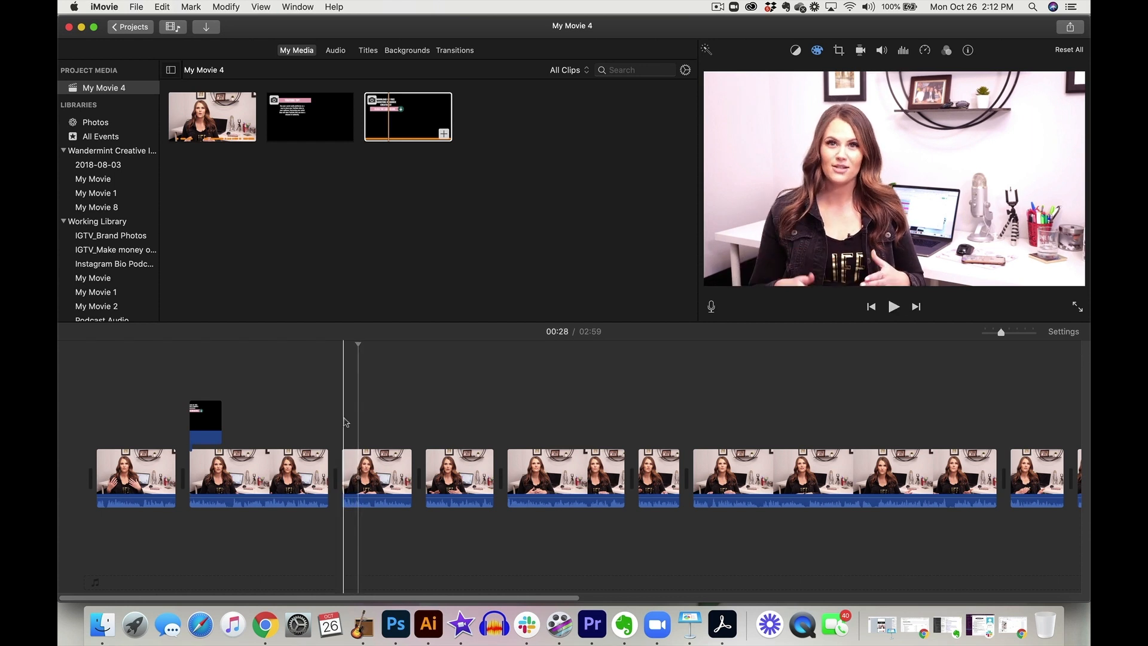
{"action": "left_click_drag", "start_coordinate": [213, 422], "coordinate": [375, 422]}
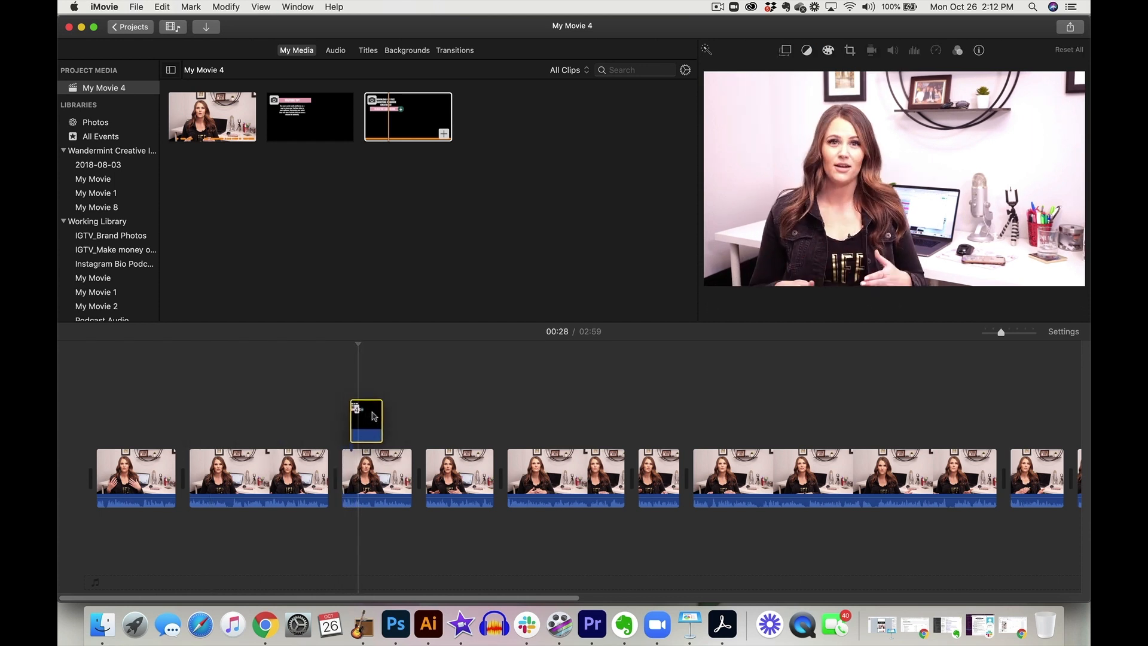
{"action": "left_click", "coordinate": [338, 397]}
{"action": "key", "text": "space"}
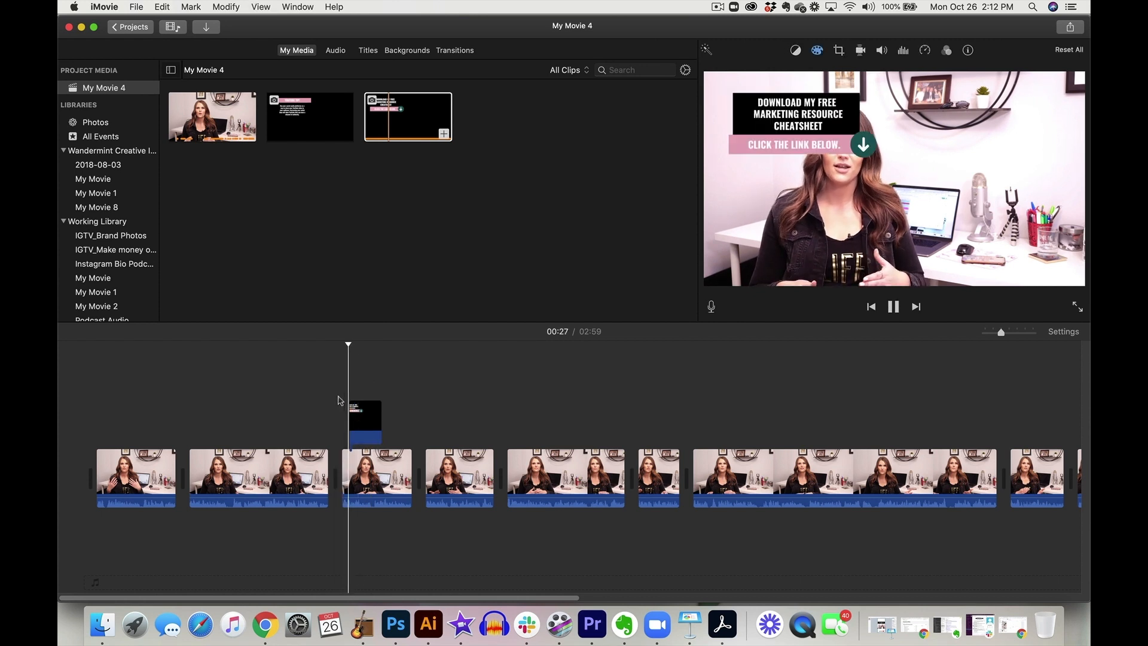
{"action": "key", "text": "space"}
- Change the cheatsheet graphic's video overlay setting from Cutaway to Picture in Picture
{"action": "left_click", "coordinate": [356, 426]}
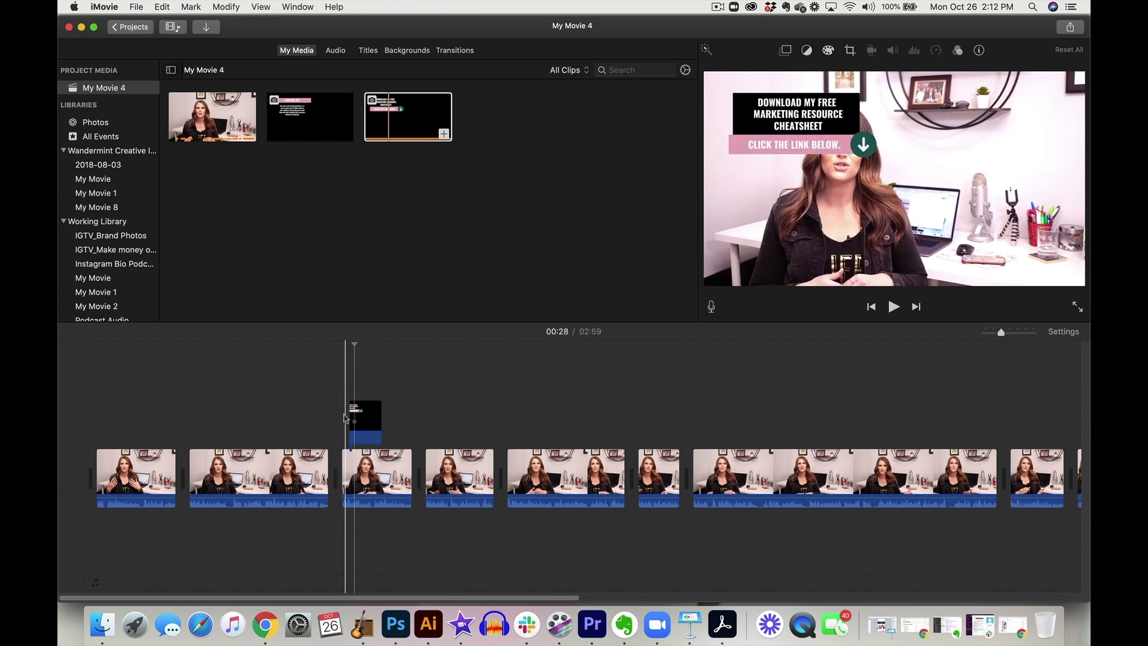
{"action": "left_click", "coordinate": [358, 431]}
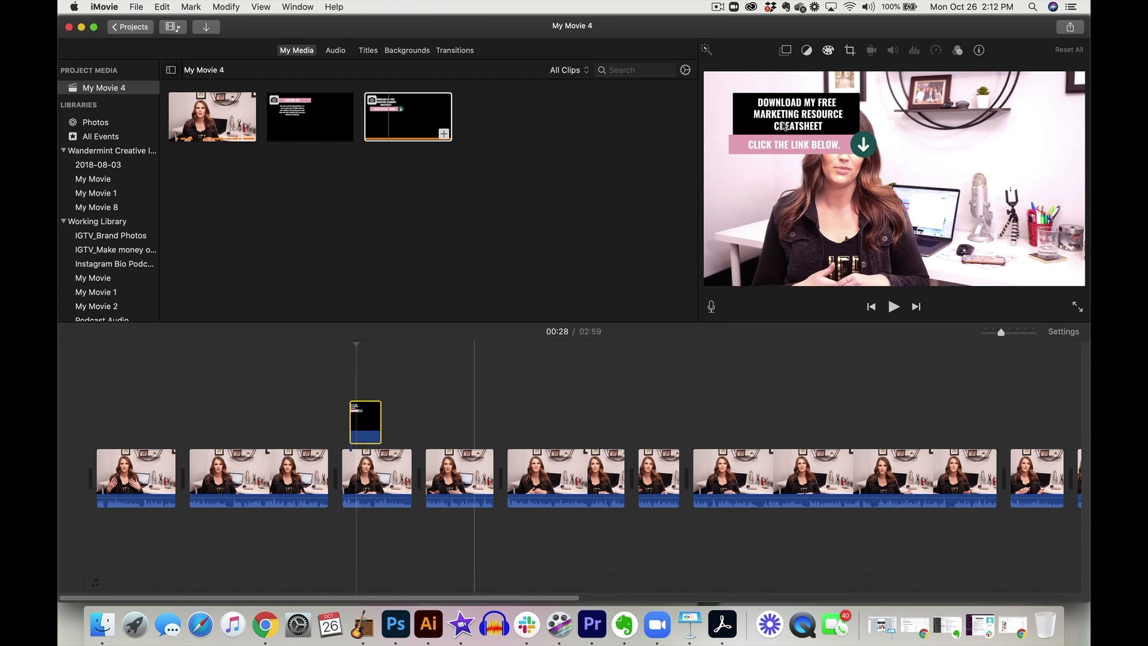
{"action": "left_click", "coordinate": [786, 50]}
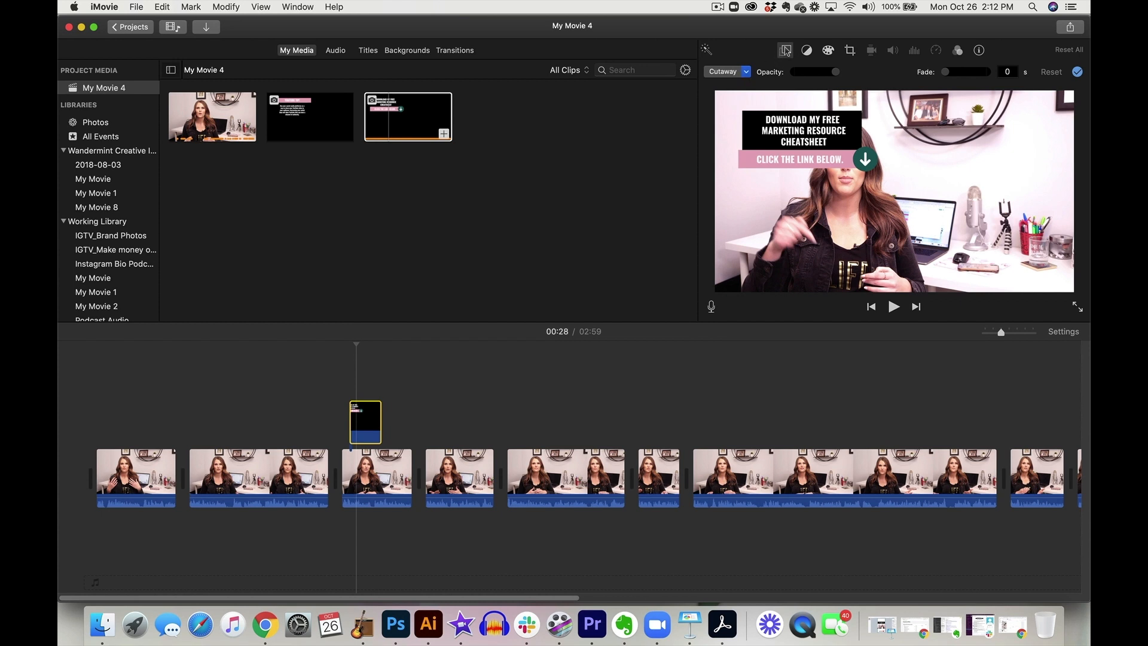
{"action": "left_click", "coordinate": [744, 72]}
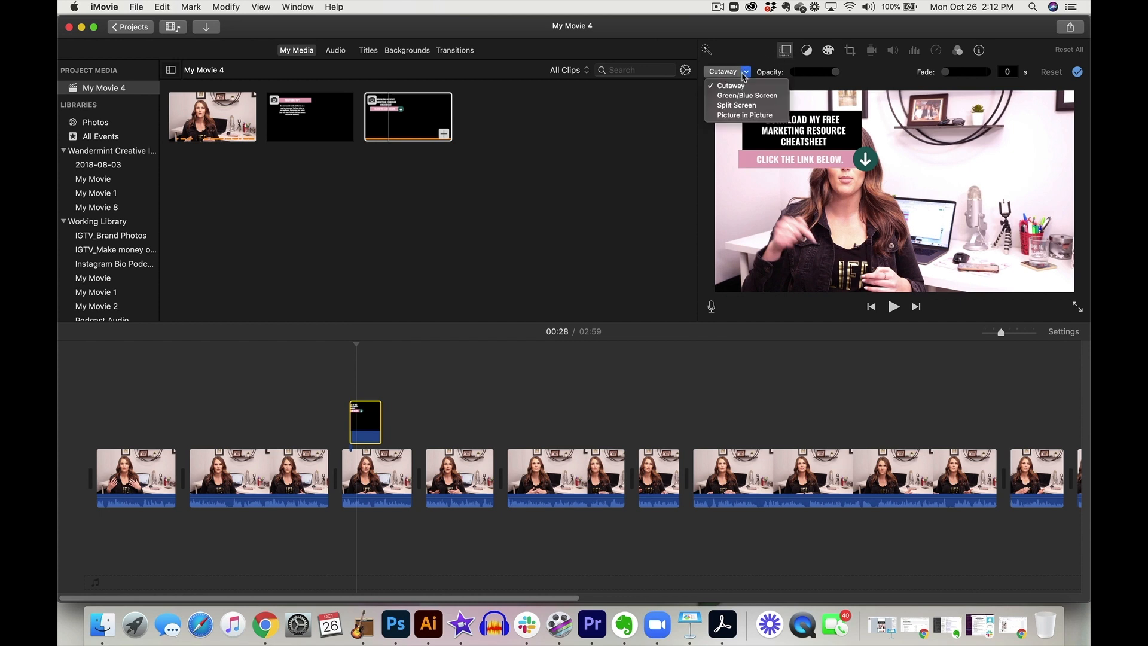
{"action": "left_click", "coordinate": [745, 115]}
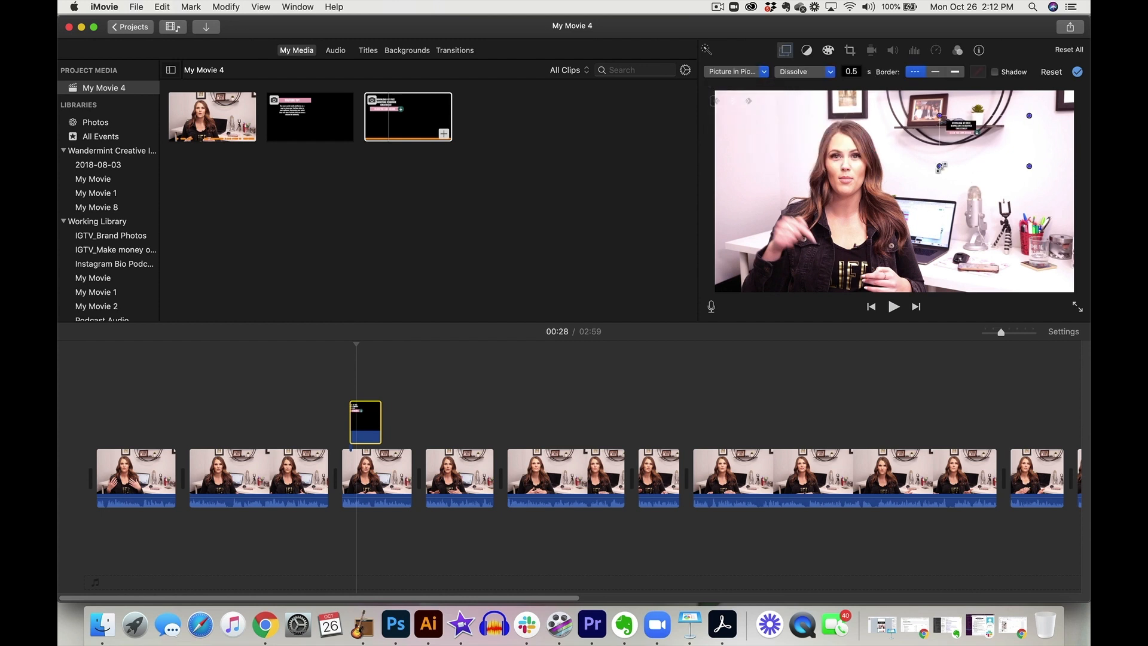
- Enlarge the picture-in-picture cheatsheet graphic, place it on the wall area beside the speaker's head, and play back that section
{"action": "left_click_drag", "start_coordinate": [939, 166], "coordinate": [796, 299]}
{"action": "left_click", "coordinate": [1060, 35]}
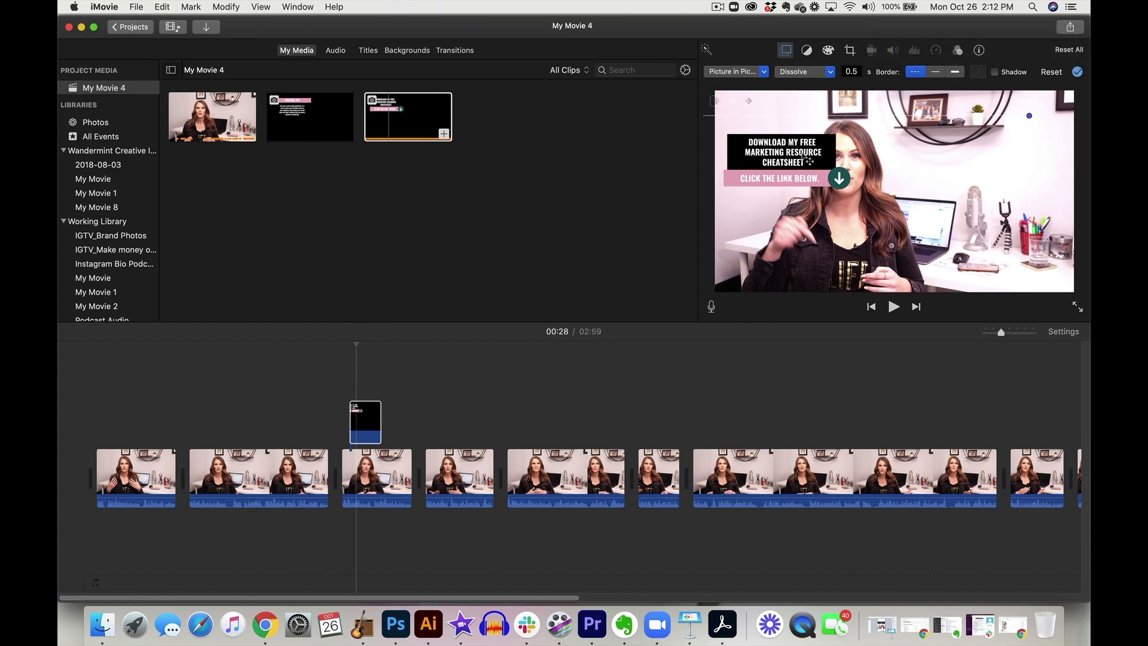
{"action": "left_click_drag", "start_coordinate": [789, 164], "coordinate": [907, 161]}
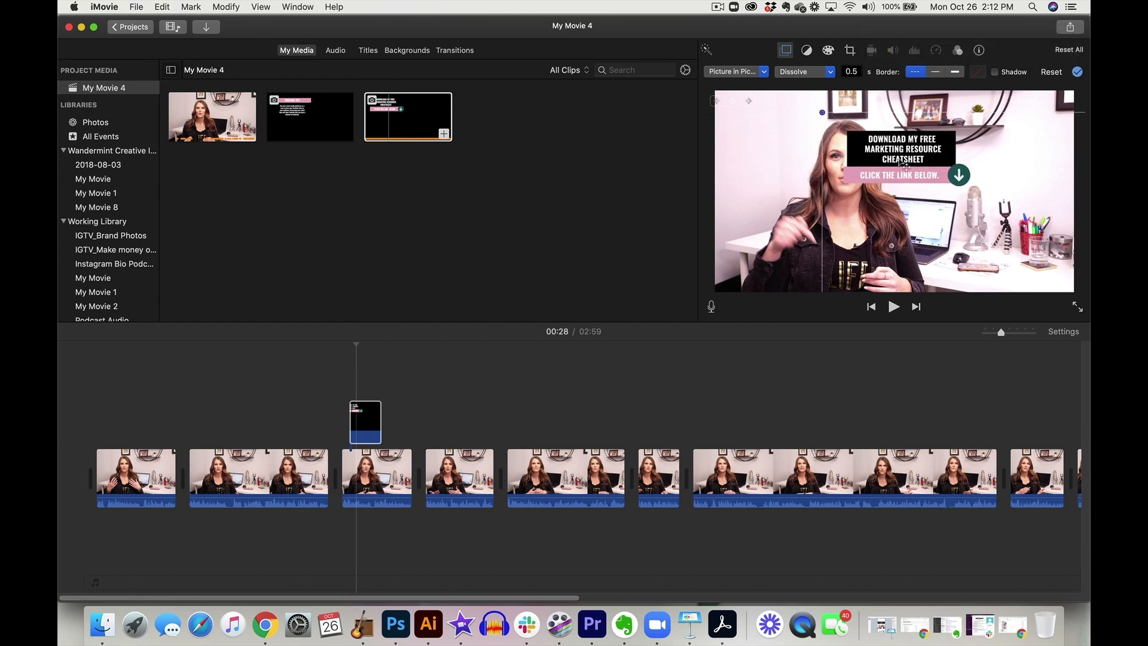
{"action": "left_click_drag", "start_coordinate": [820, 115], "coordinate": [793, 93]}
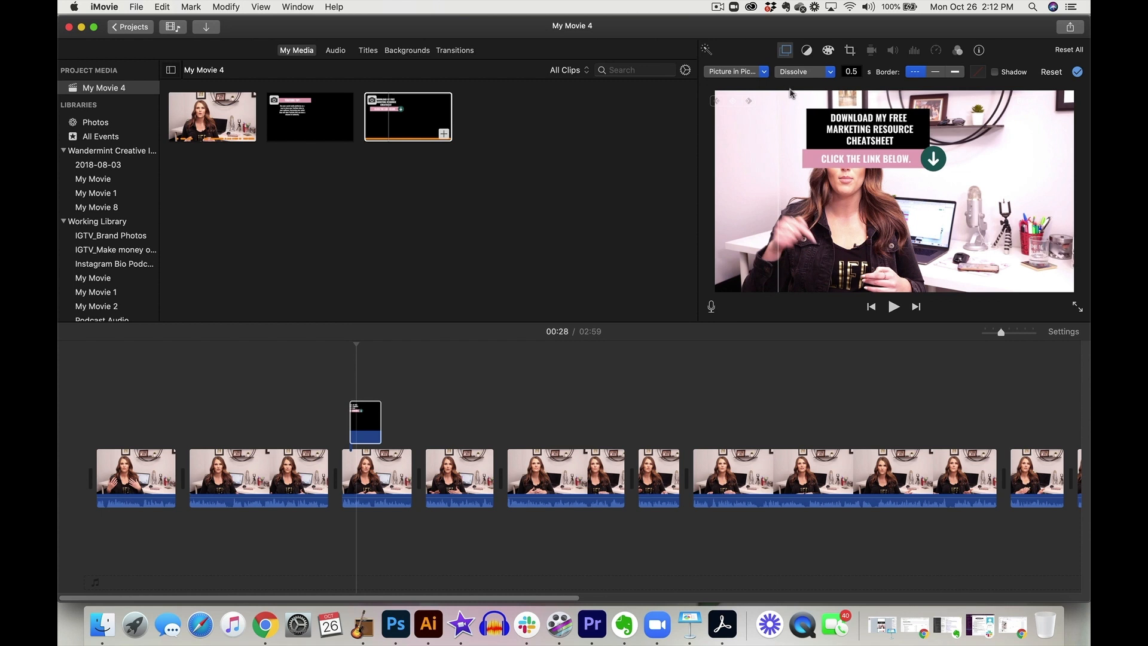
{"action": "left_click_drag", "start_coordinate": [854, 151], "coordinate": [951, 132]}
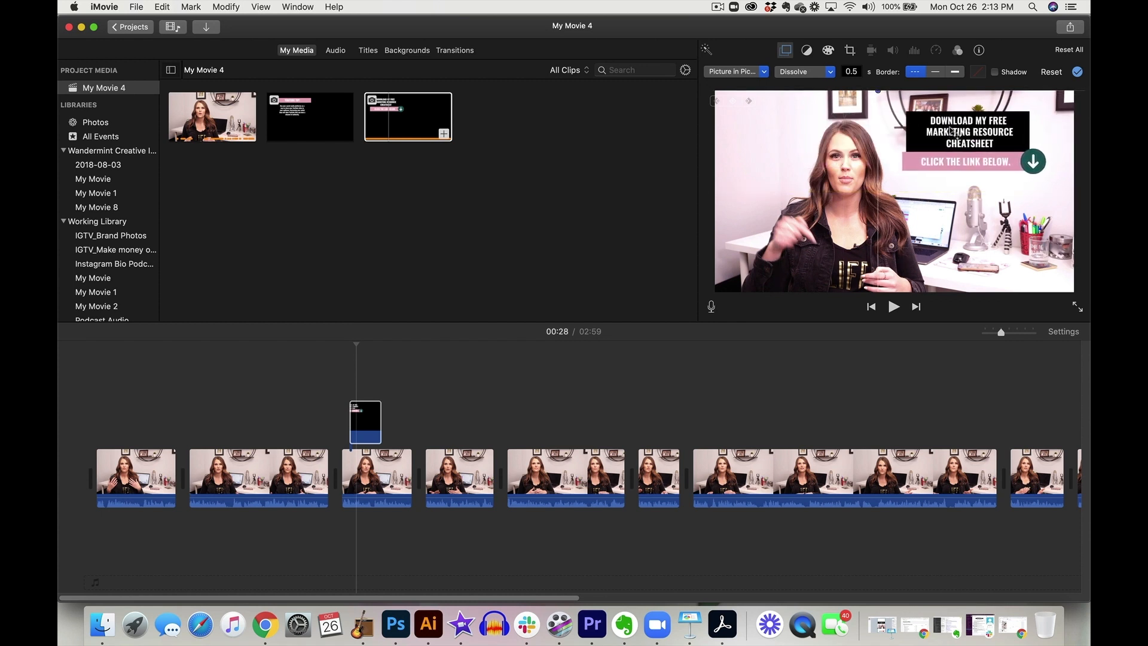
{"action": "left_click", "coordinate": [342, 391]}
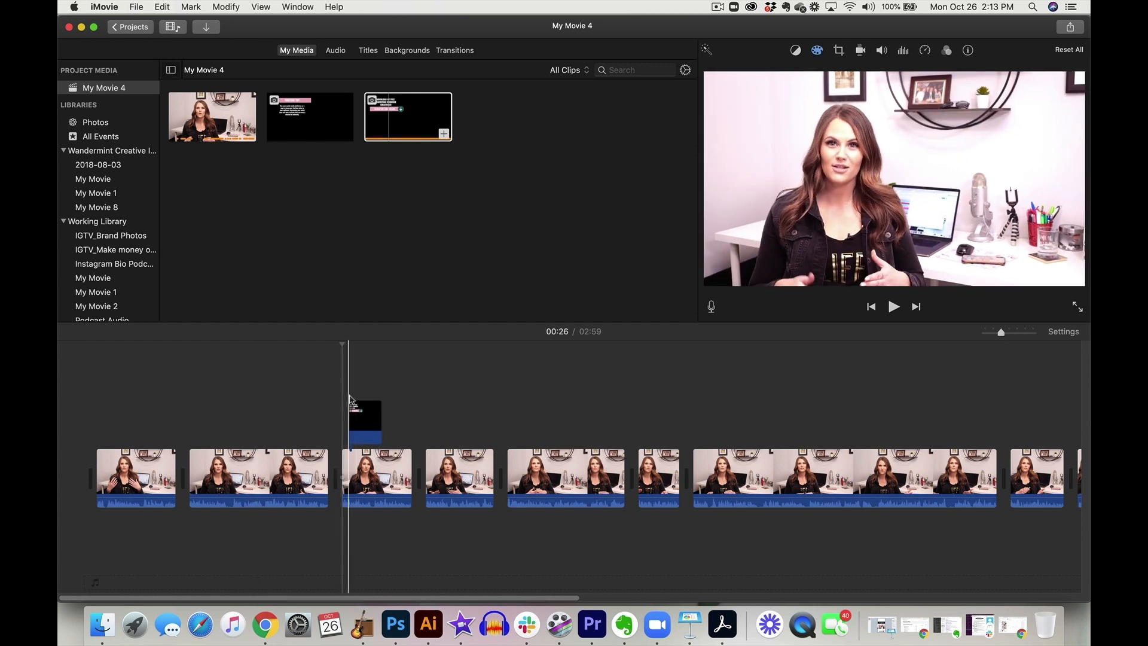
{"action": "left_click_drag", "start_coordinate": [353, 403], "coordinate": [357, 402]}
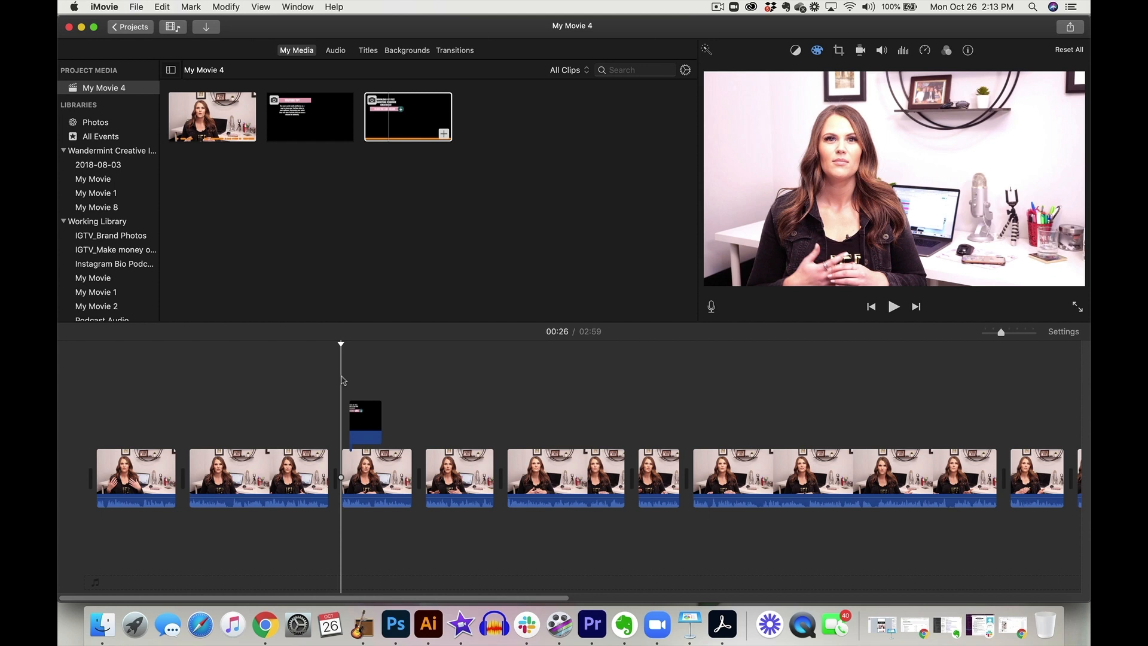
{"action": "key", "text": "space"}
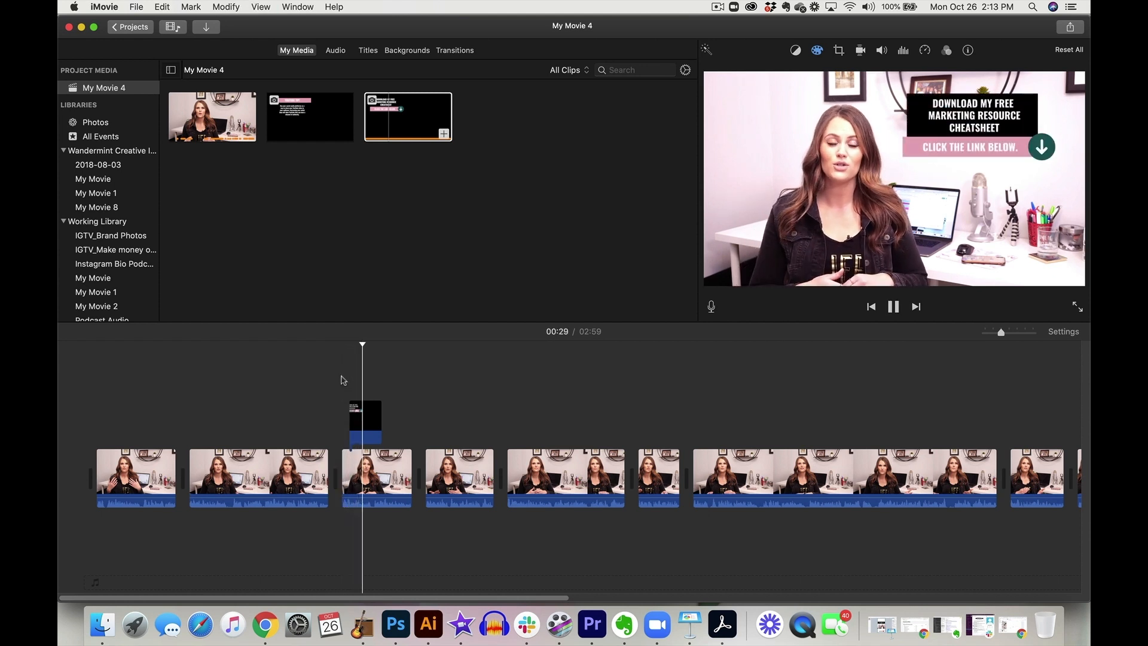
- Overlay the "YouTube Tip!" graphic above the clips at about 01:51 and extend it to the end of the following clip
{"action": "key", "text": "space"}
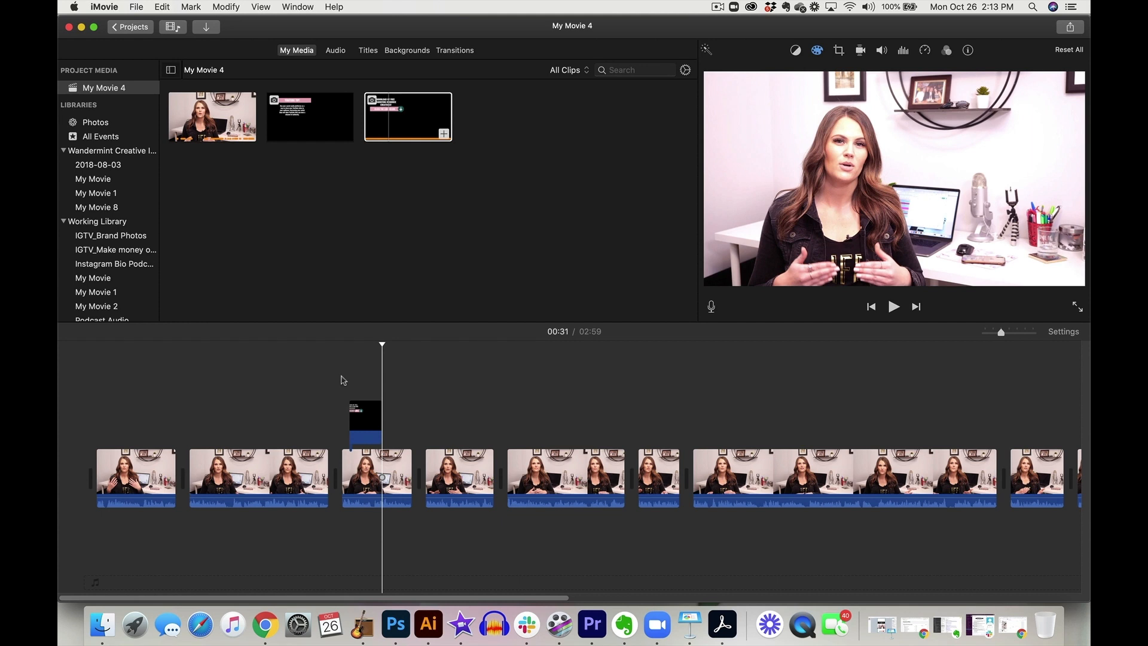
{"action": "scroll", "coordinate": [366, 353], "scroll_direction": "right", "scroll_amount": 5}
{"action": "left_click", "coordinate": [317, 113]}
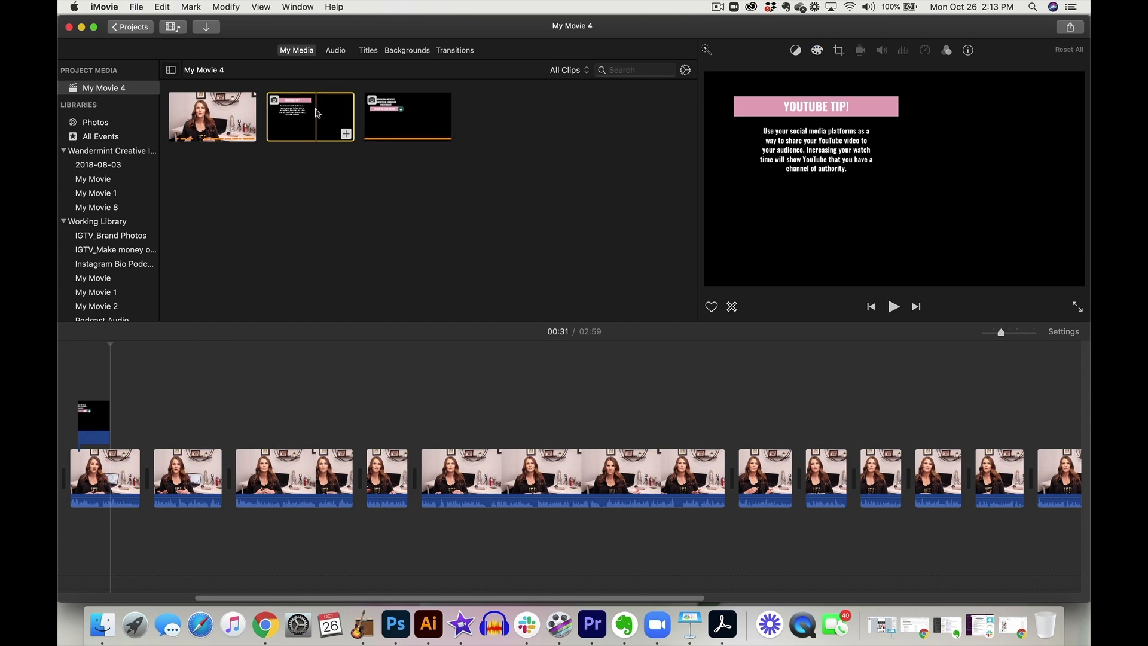
{"action": "scroll", "coordinate": [502, 394], "scroll_direction": "right", "scroll_amount": 5}
{"action": "left_click_drag", "start_coordinate": [287, 117], "coordinate": [693, 421]}
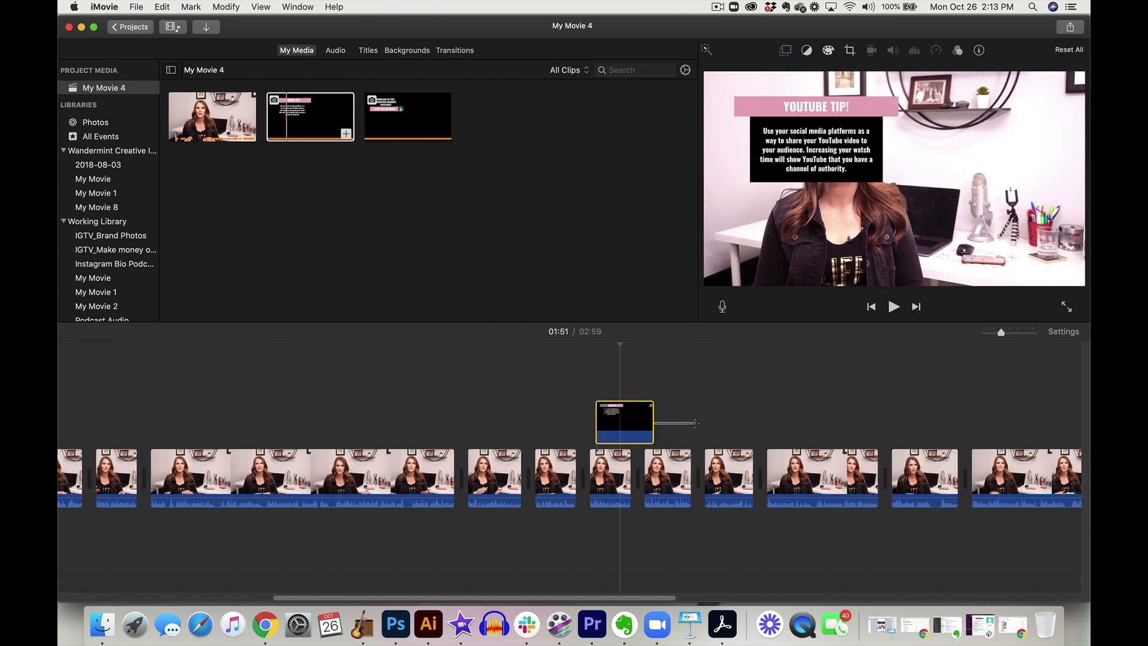
{"action": "left_click", "coordinate": [657, 420]}
- Set the "YouTube Tip!" overlay to Picture in Picture, resize it and place it beside the speaker's head
{"action": "left_click", "coordinate": [785, 51]}
{"action": "left_click", "coordinate": [726, 71]}
{"action": "left_click", "coordinate": [744, 114]}
{"action": "left_click_drag", "start_coordinate": [939, 165], "coordinate": [739, 277]}
{"action": "left_click_drag", "start_coordinate": [831, 171], "coordinate": [971, 157]}
- Find the speaker's name lower-third graphic in the Working Library and overlay it above the first timeline clip
{"action": "left_click", "coordinate": [99, 221]}
{"action": "scroll", "coordinate": [303, 177], "scroll_direction": "down", "scroll_amount": 10}
{"action": "scroll", "coordinate": [303, 177], "scroll_direction": "up", "scroll_amount": 2}
{"action": "scroll", "coordinate": [460, 395], "scroll_direction": "left", "scroll_amount": 15}
{"action": "scroll", "coordinate": [303, 179], "scroll_direction": "down", "scroll_amount": 3}
{"action": "left_click", "coordinate": [112, 422]}
{"action": "left_click_drag", "start_coordinate": [296, 135], "coordinate": [190, 421]}
{"action": "left_click_drag", "start_coordinate": [100, 401], "coordinate": [114, 402]}
- Overlay the pink comment, like and share graphic from the Working Library above the long seventh clip
{"action": "scroll", "coordinate": [377, 418], "scroll_direction": "right", "scroll_amount": 10}
{"action": "scroll", "coordinate": [474, 431], "scroll_direction": "left", "scroll_amount": 5}
{"action": "left_click_drag", "start_coordinate": [444, 134], "coordinate": [532, 422]}
{"action": "left_click", "coordinate": [532, 421]}
{"action": "left_click_drag", "start_coordinate": [548, 421], "coordinate": [607, 422]}
{"action": "left_click", "coordinate": [625, 421]}
{"action": "scroll", "coordinate": [511, 418], "scroll_direction": "left", "scroll_amount": 10}
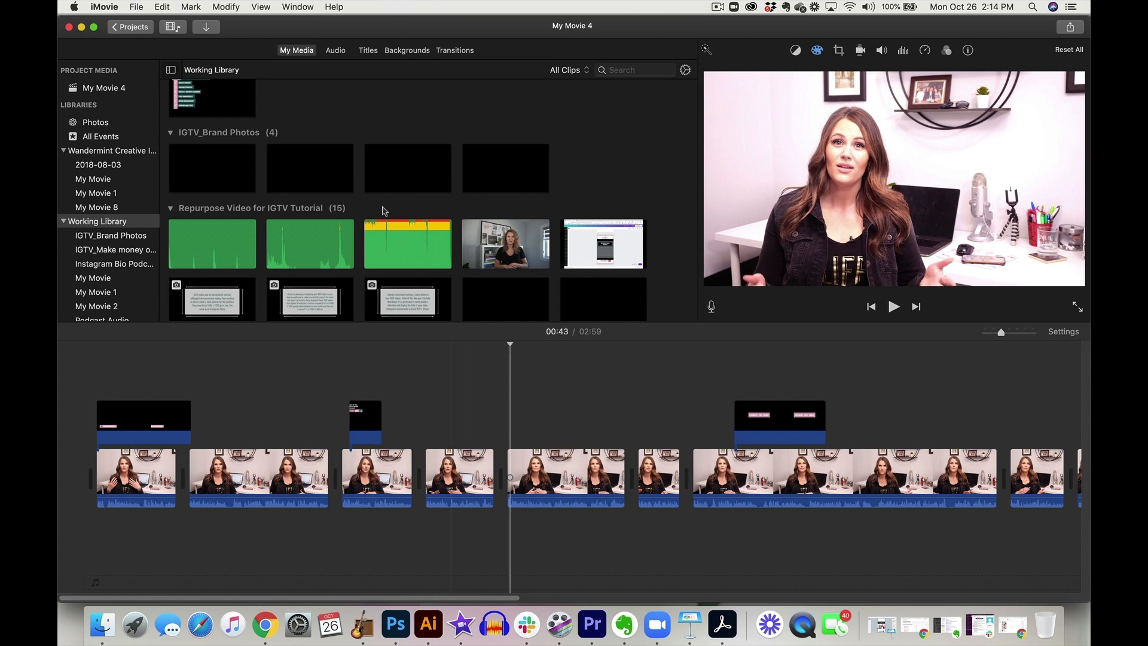
- Append the "Watch Next" / "Subscribe" end-screen image from the Asana Vs. Trello event after the last clip and play back the ending
{"action": "scroll", "coordinate": [382, 210], "scroll_direction": "down", "scroll_amount": 5}
{"action": "scroll", "coordinate": [382, 210], "scroll_direction": "up", "scroll_amount": 10}
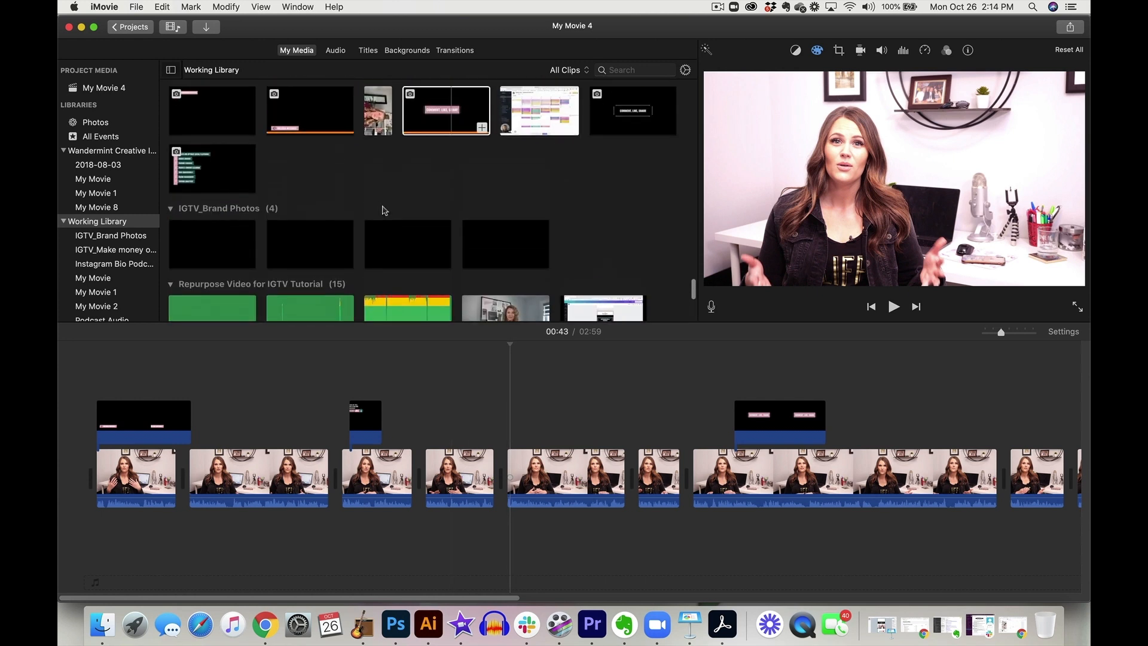
{"action": "scroll", "coordinate": [423, 406], "scroll_direction": "right", "scroll_amount": 3}
{"action": "scroll", "coordinate": [422, 406], "scroll_direction": "right", "scroll_amount": 10}
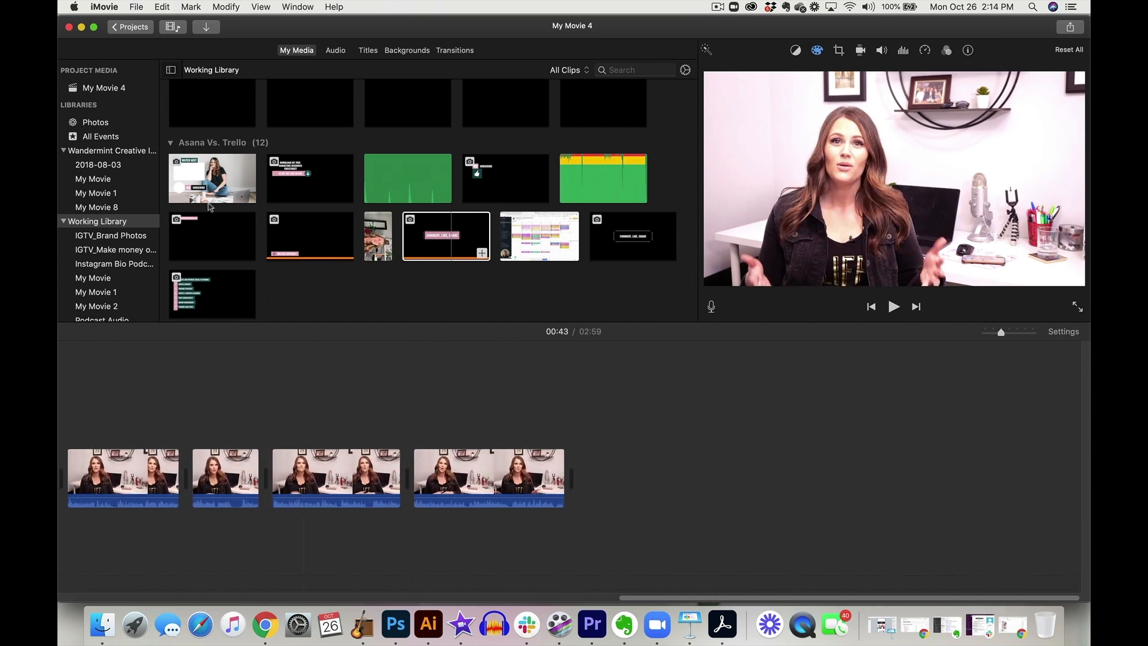
{"action": "left_click_drag", "start_coordinate": [197, 180], "coordinate": [583, 478]}
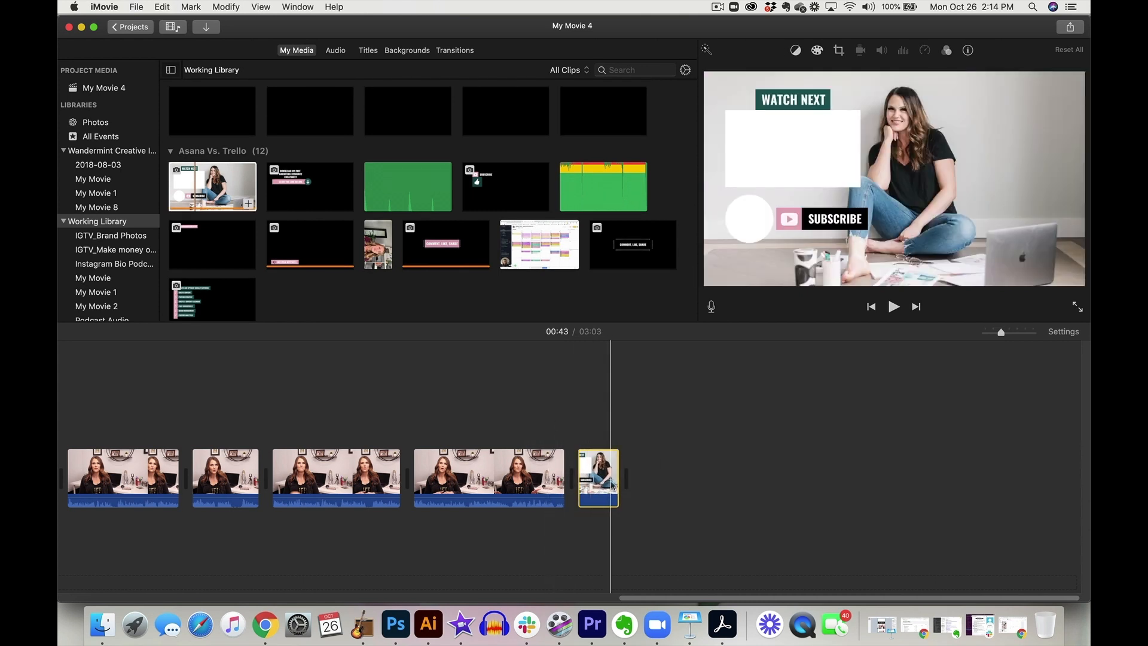
{"action": "left_click", "coordinate": [555, 409]}
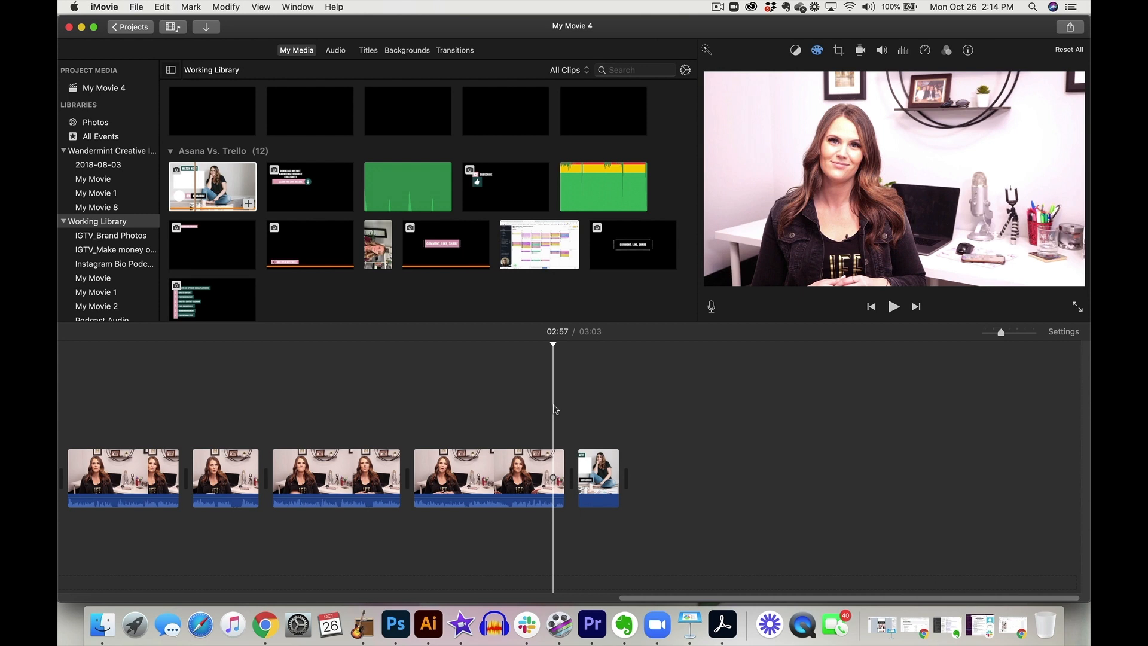
{"action": "key", "text": "space"}
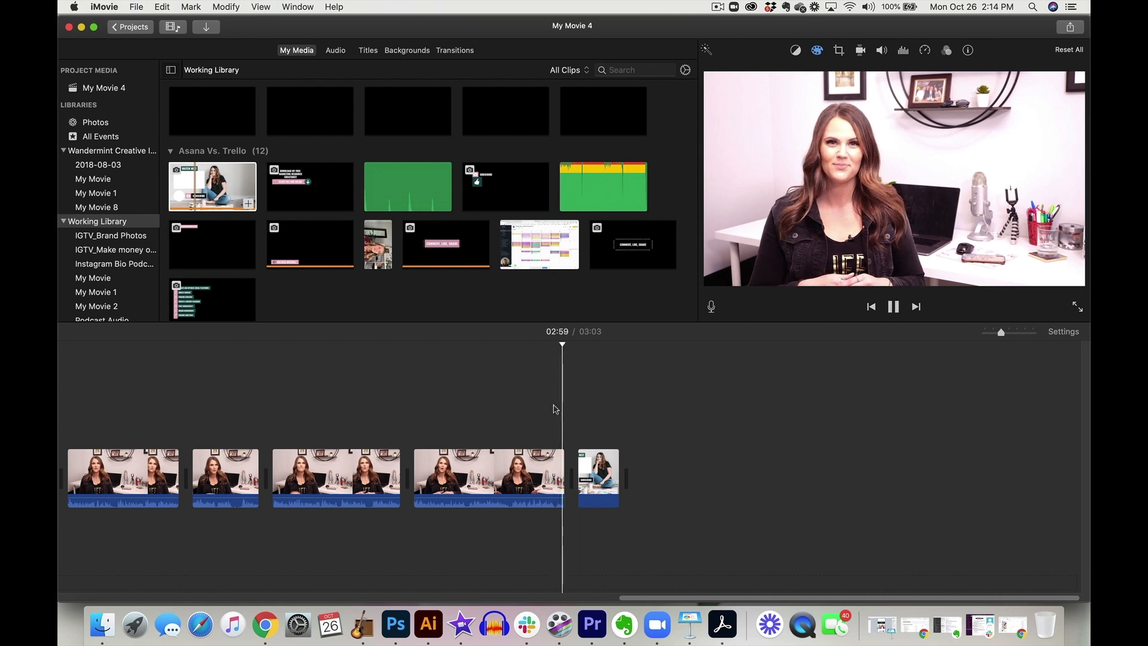
{"action": "key", "text": "space"}
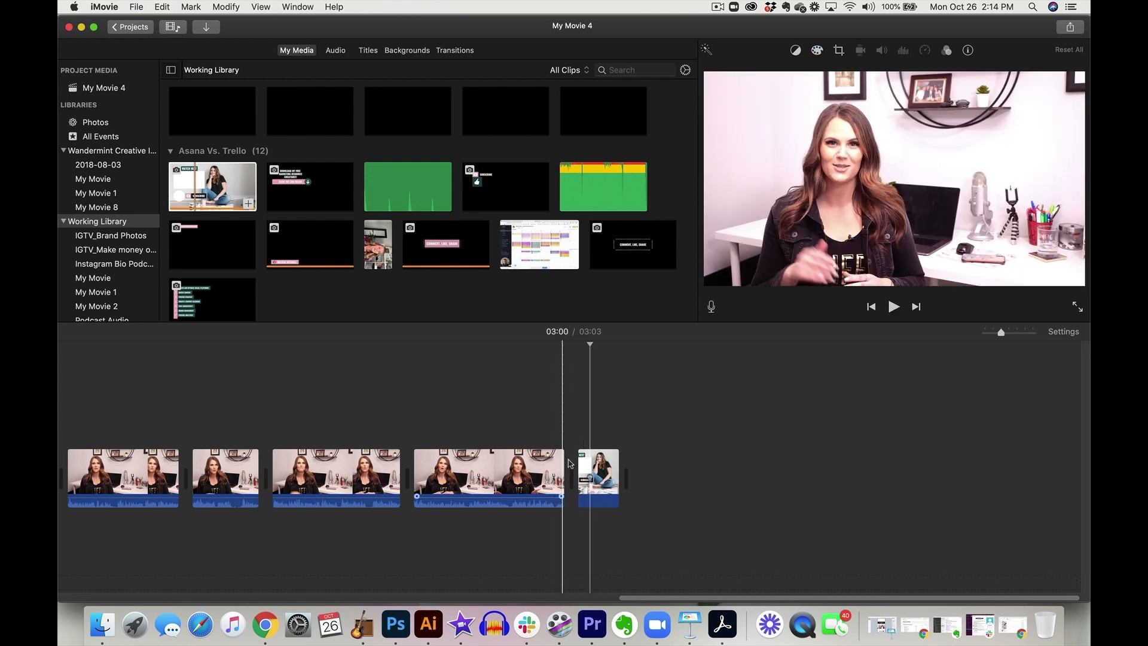
- Add a Cross Dissolve transition between the last talking clip and the end screen, and preview it
{"action": "left_click", "coordinate": [466, 52]}
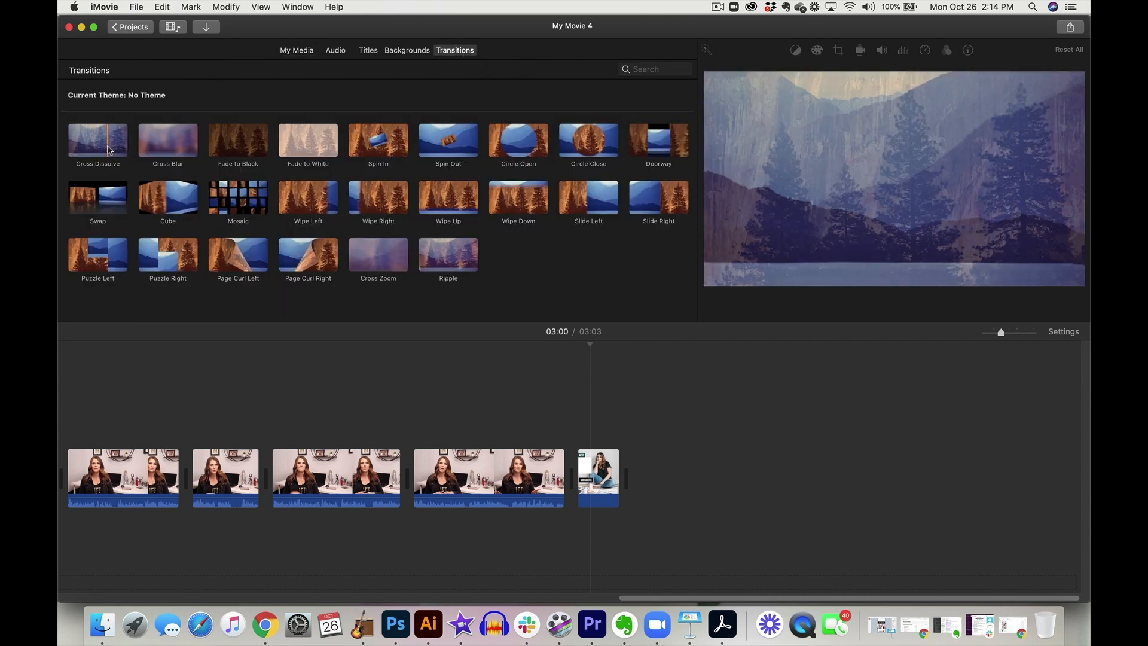
{"action": "left_click_drag", "start_coordinate": [109, 149], "coordinate": [566, 479]}
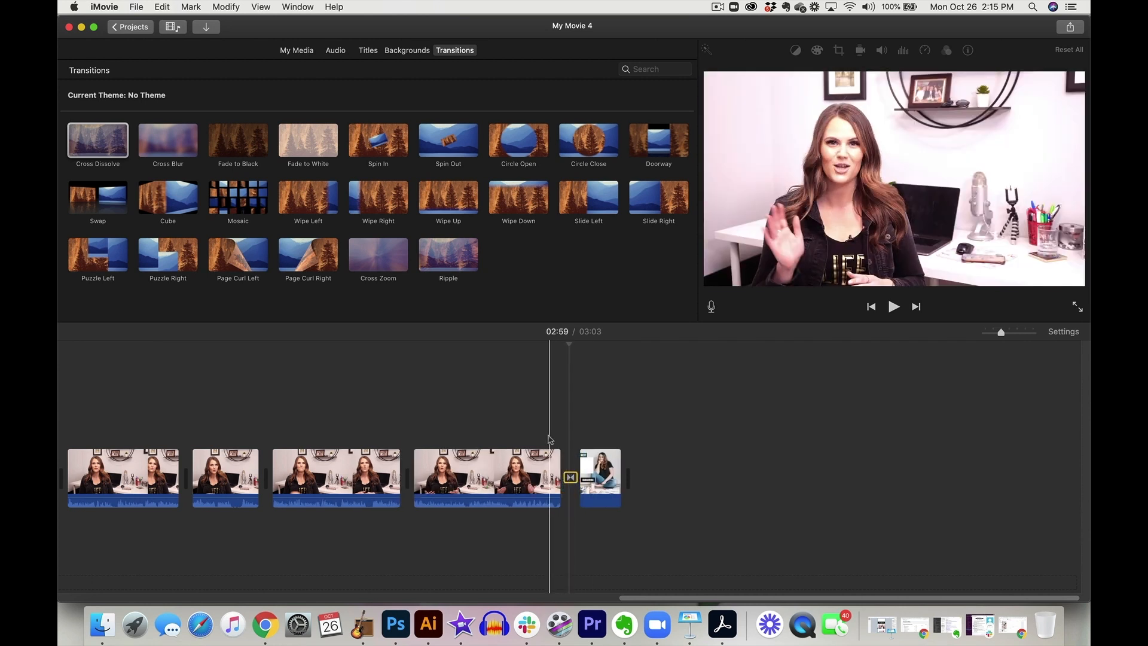
{"action": "left_click", "coordinate": [545, 430]}
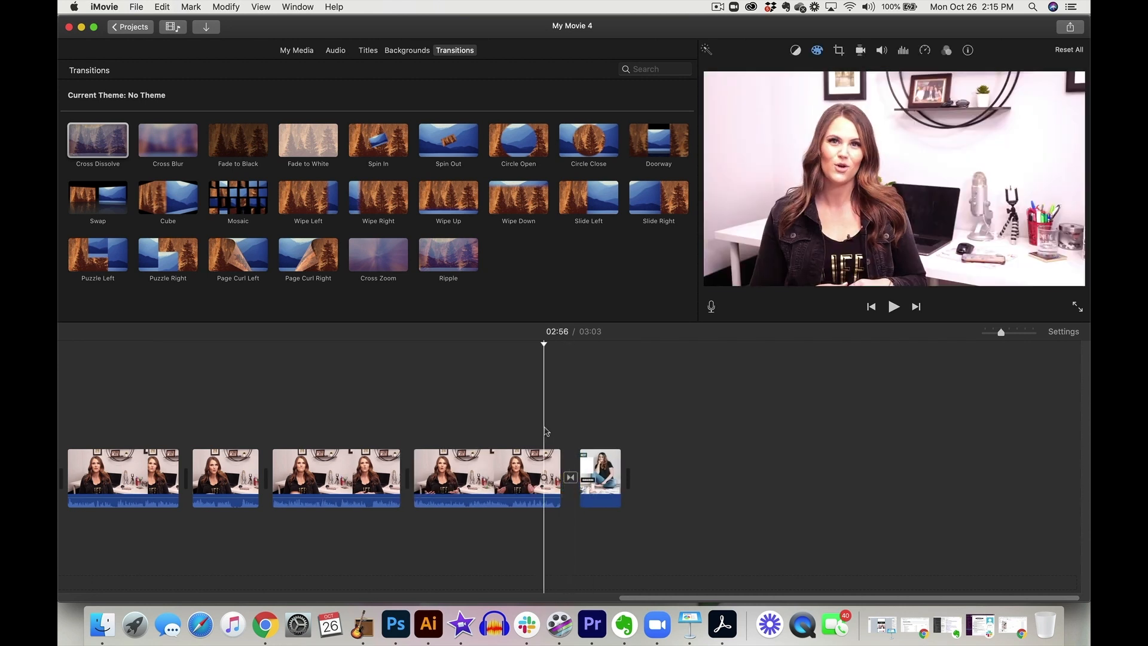
{"action": "key", "text": "space"}
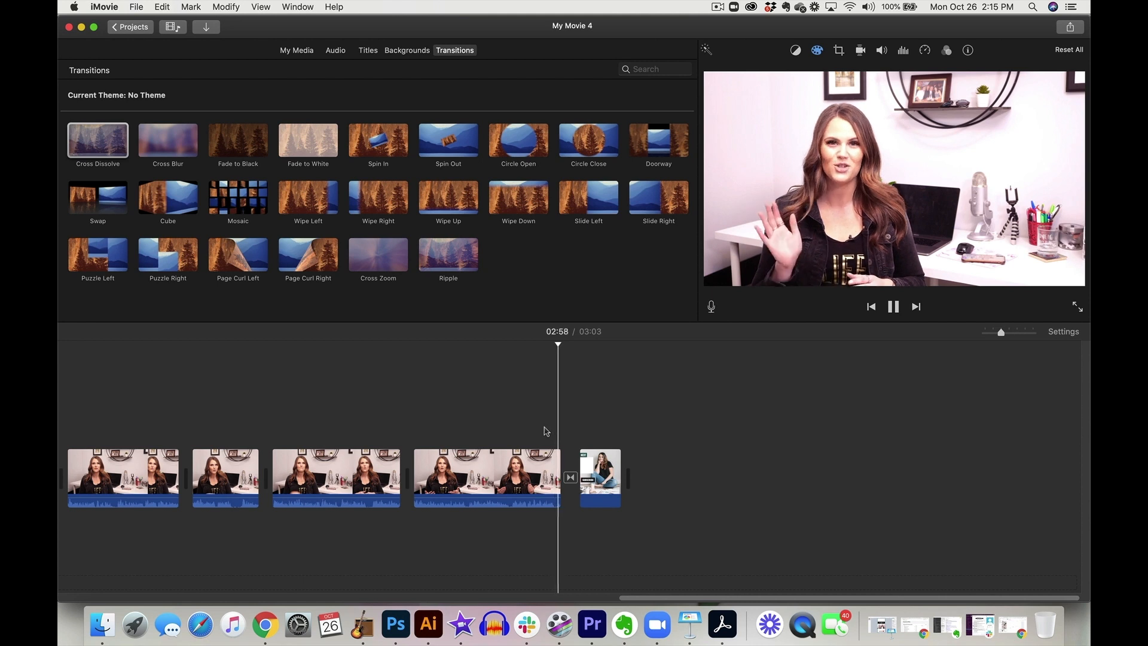
{"action": "key", "text": "space"}
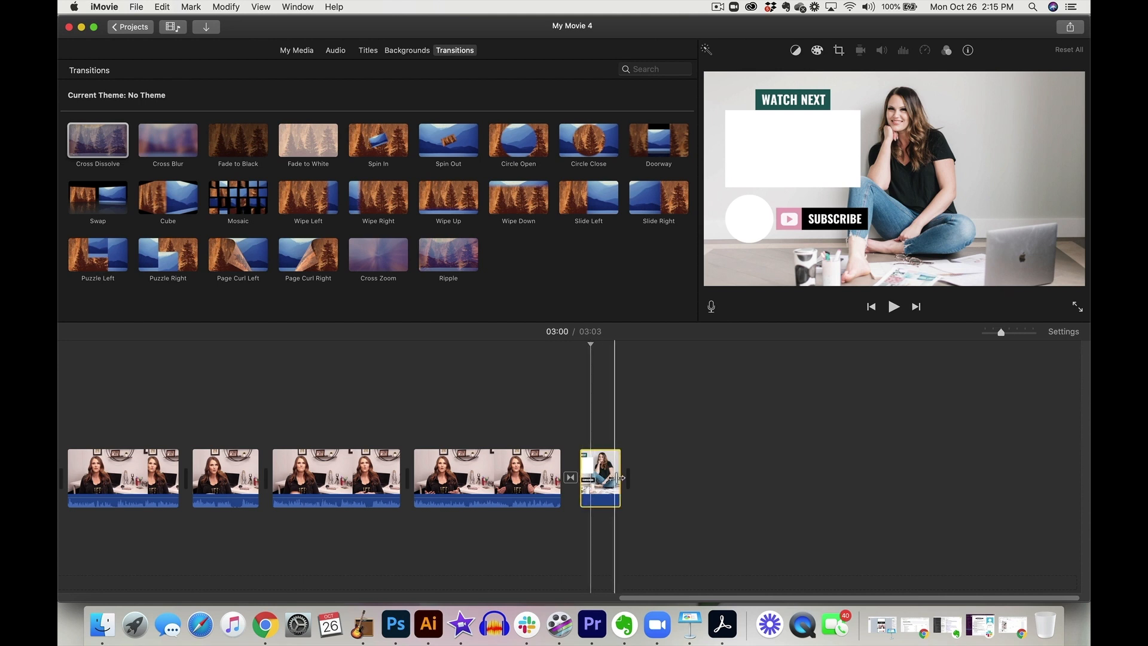
- Shorten the end-screen clip so the movie lasts 03:00, and look over the timeline back to its start
{"action": "left_click_drag", "start_coordinate": [619, 479], "coordinate": [559, 477]}
{"action": "left_click", "coordinate": [1014, 333]}
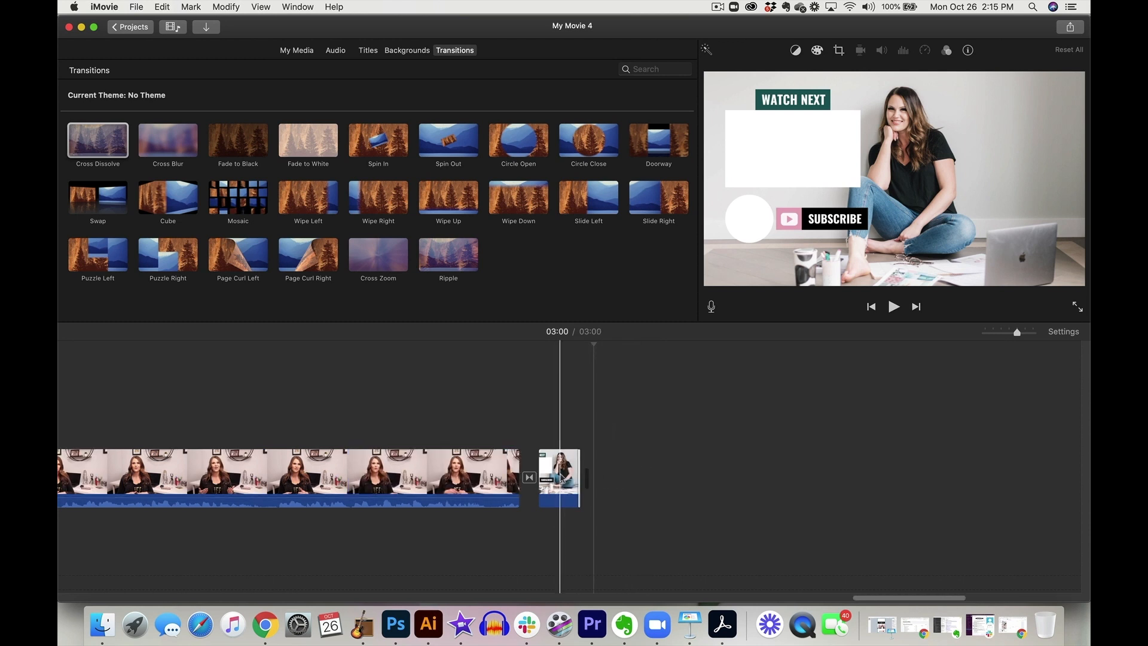
{"action": "scroll", "coordinate": [560, 481], "scroll_direction": "left", "scroll_amount": 10}
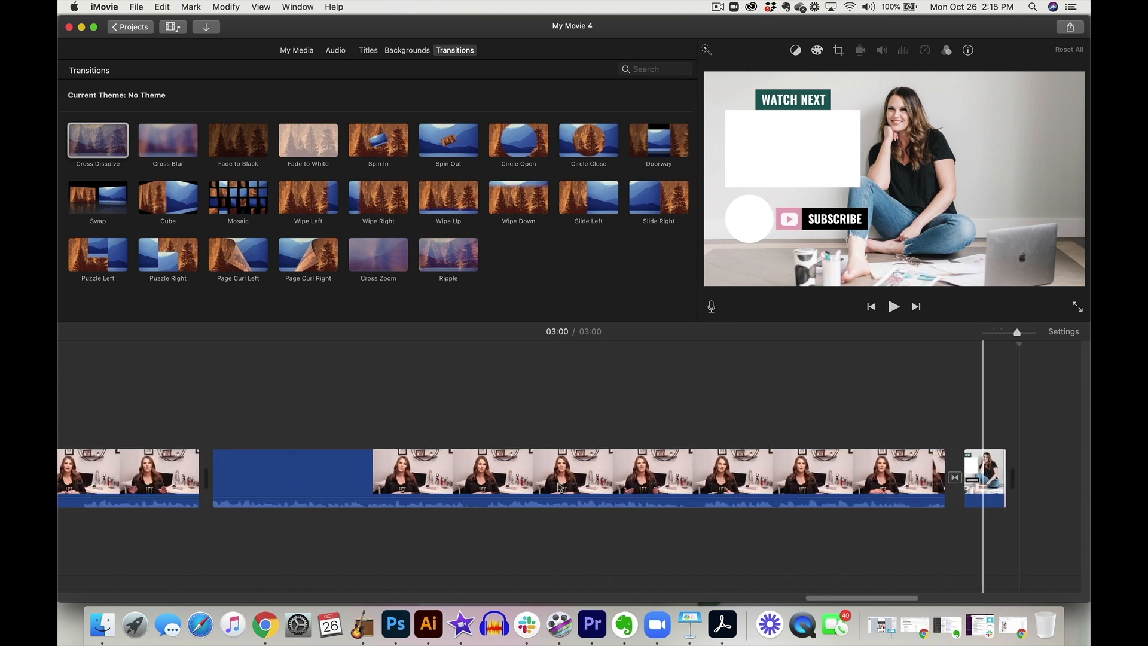
{"action": "scroll", "coordinate": [558, 485], "scroll_direction": "left", "scroll_amount": 10}
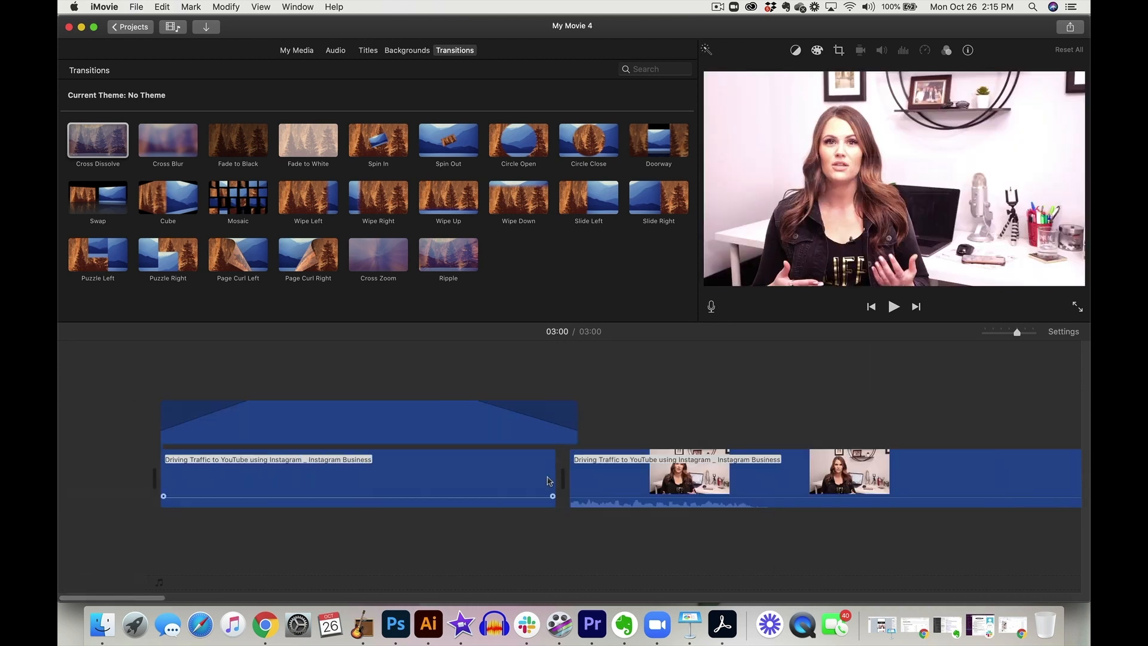
{"action": "scroll", "coordinate": [549, 480], "scroll_direction": "right", "scroll_amount": 15}
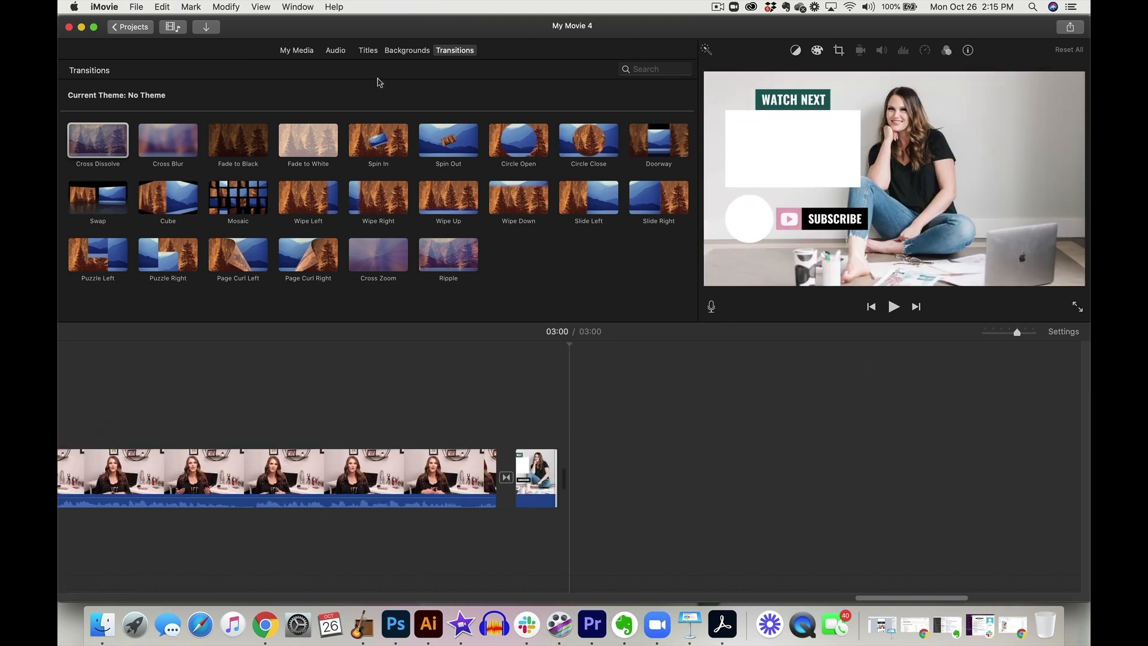
{"action": "scroll", "coordinate": [464, 374], "scroll_direction": "left", "scroll_amount": 10}
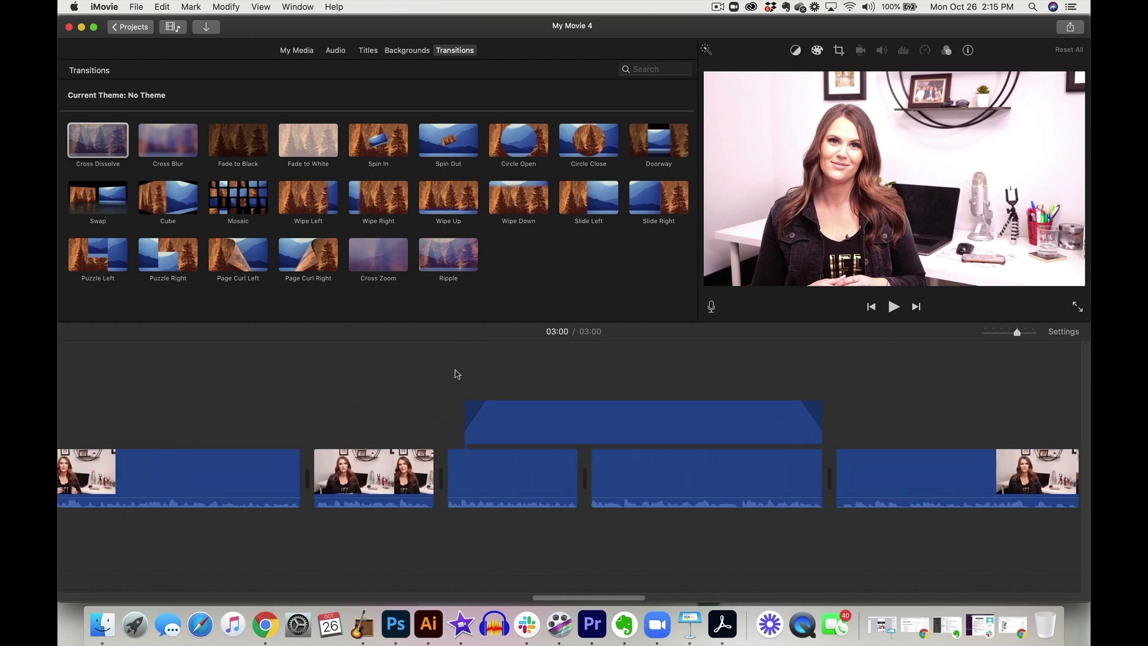
{"action": "left_click_drag", "start_coordinate": [1017, 333], "coordinate": [1002, 333]}
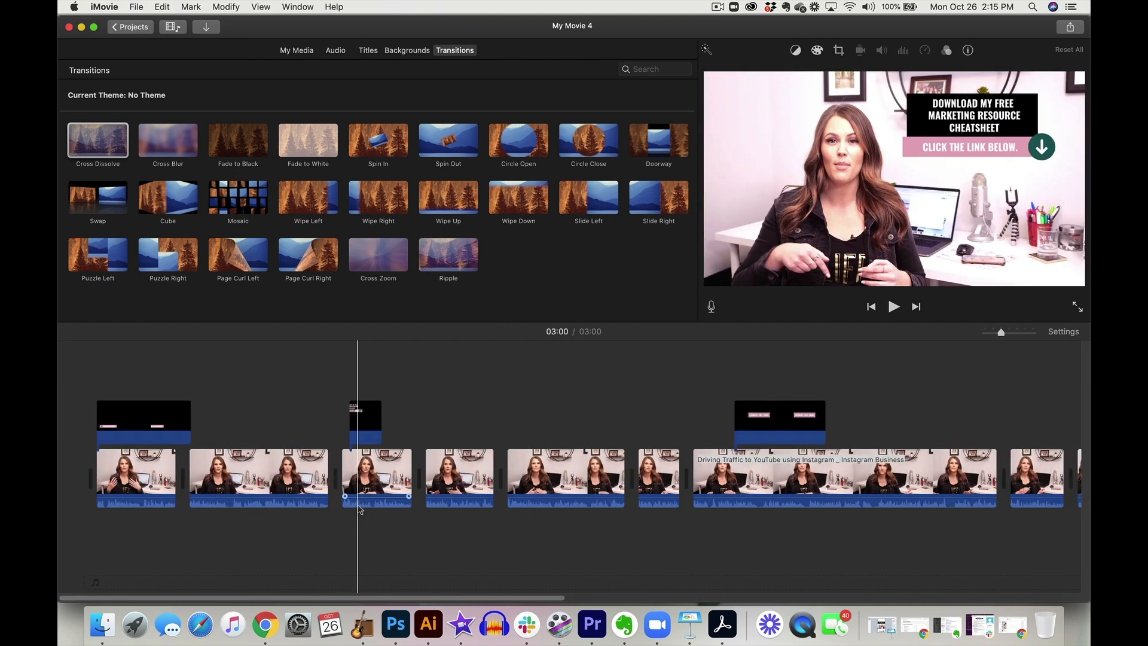
- Add "Let Me Drown (Instrumental Version)" as background music from the start of the movie and play the opening
{"action": "left_click", "coordinate": [336, 51]}
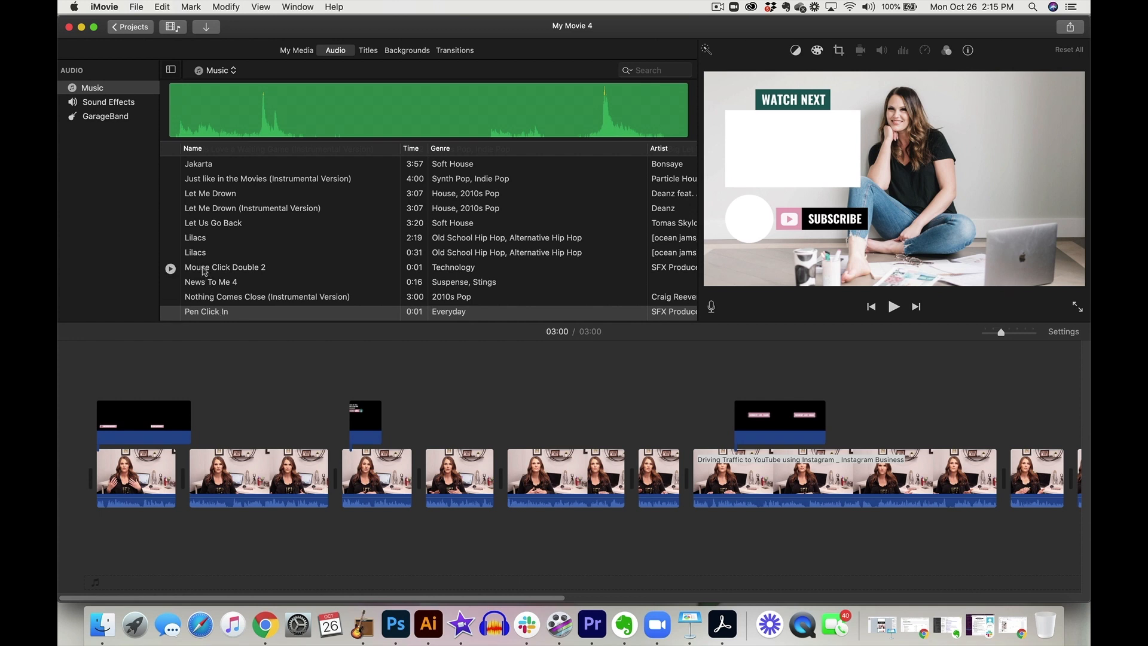
{"action": "left_click", "coordinate": [199, 211]}
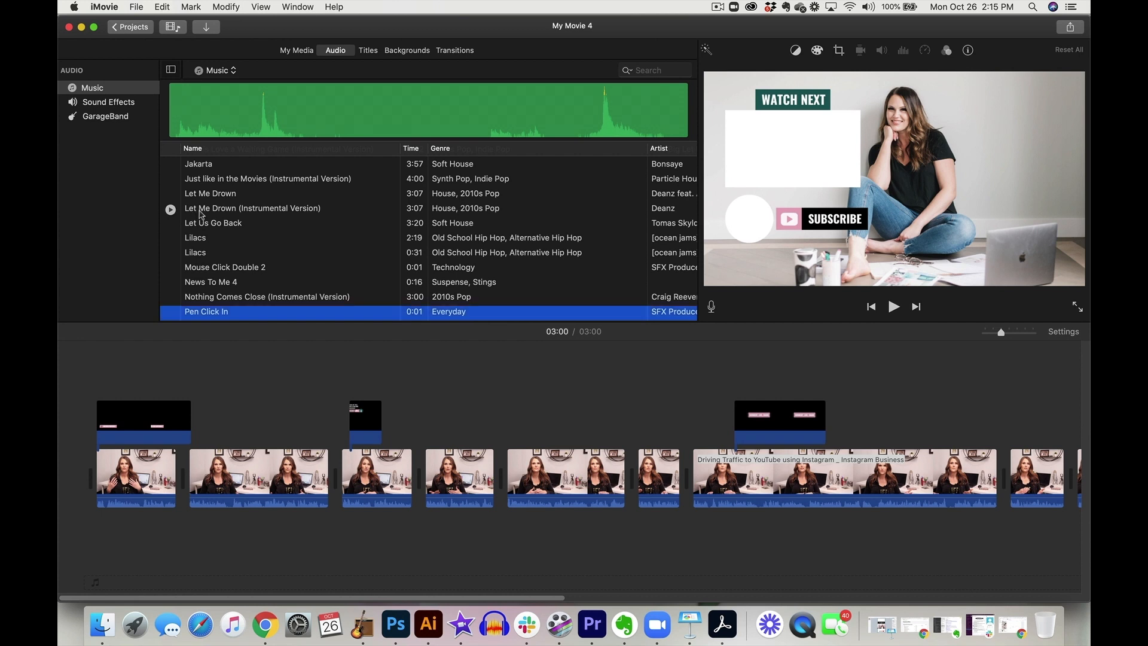
{"action": "left_click_drag", "start_coordinate": [111, 543], "coordinate": [113, 542]}
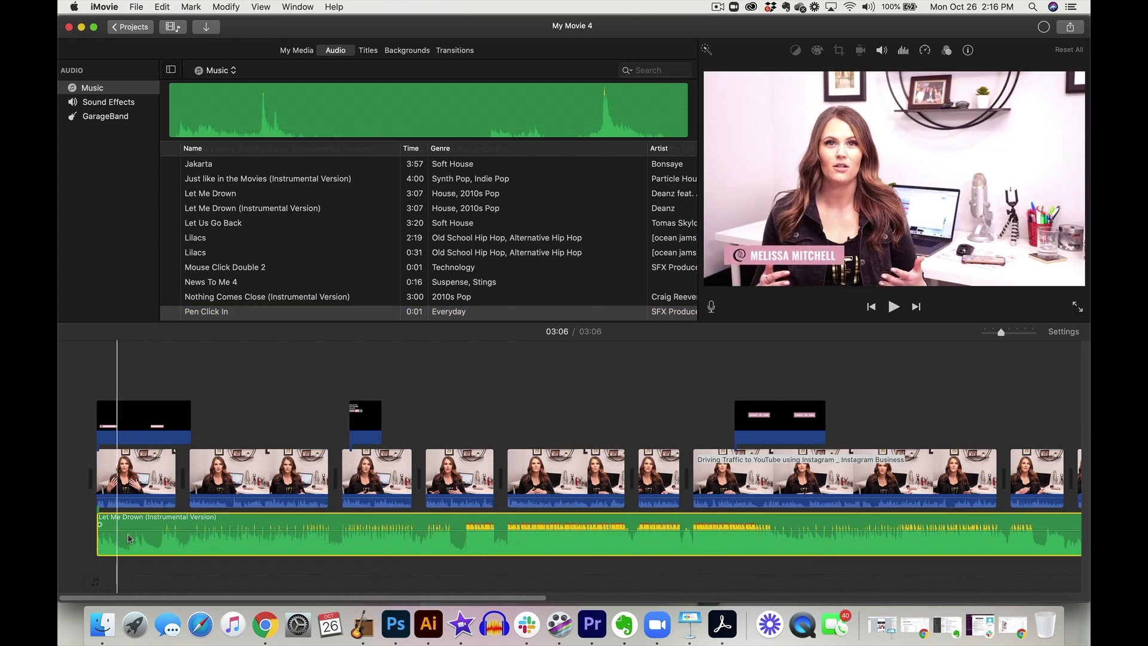
{"action": "left_click_drag", "start_coordinate": [182, 526], "coordinate": [182, 528]}
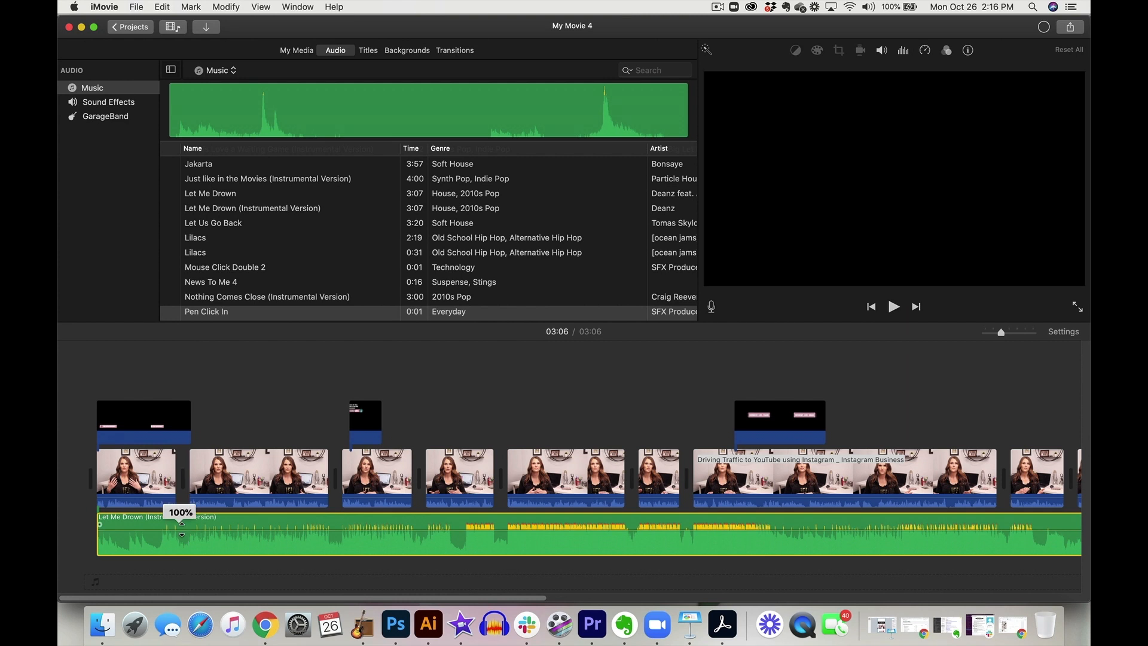
{"action": "key", "text": "space"}
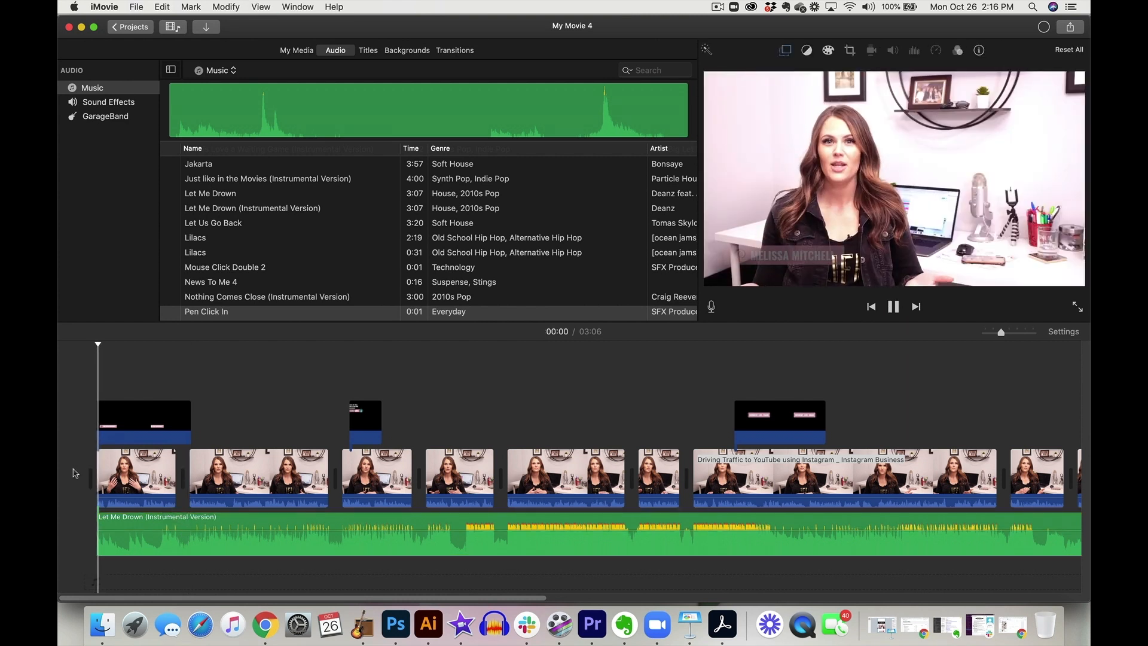
{"action": "key", "text": "space"}
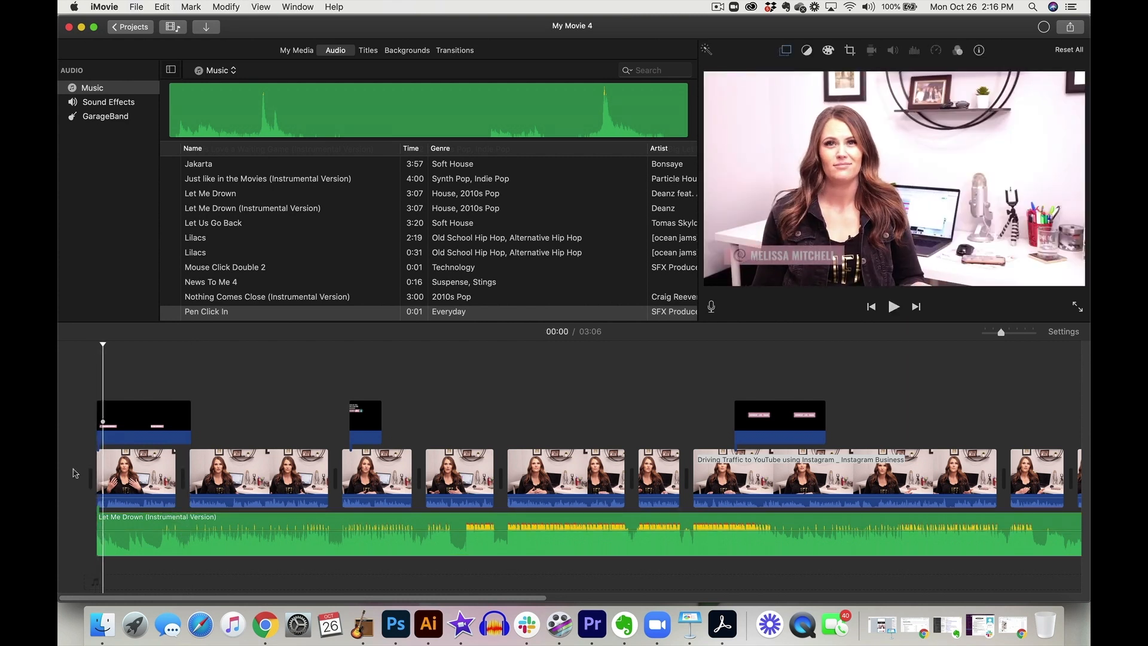
- Lower the volume of the background music track well below the speaker's voice and replay the opening
{"action": "mouse_move", "coordinate": [111, 529]}
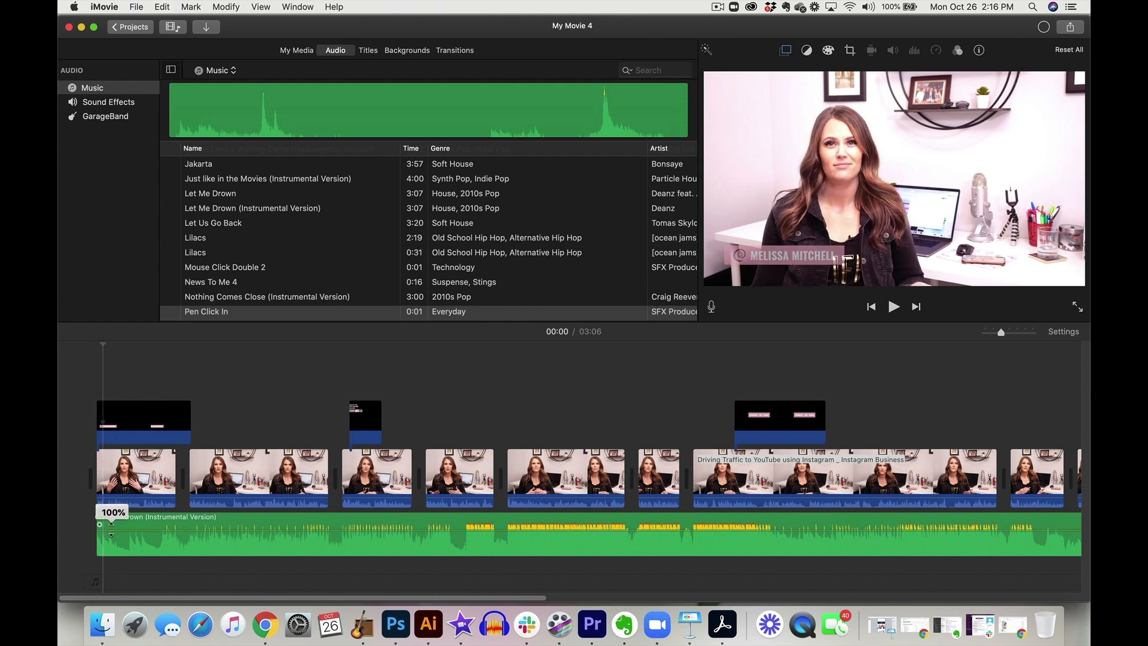
{"action": "left_click_drag", "start_coordinate": [111, 523], "coordinate": [111, 539]}
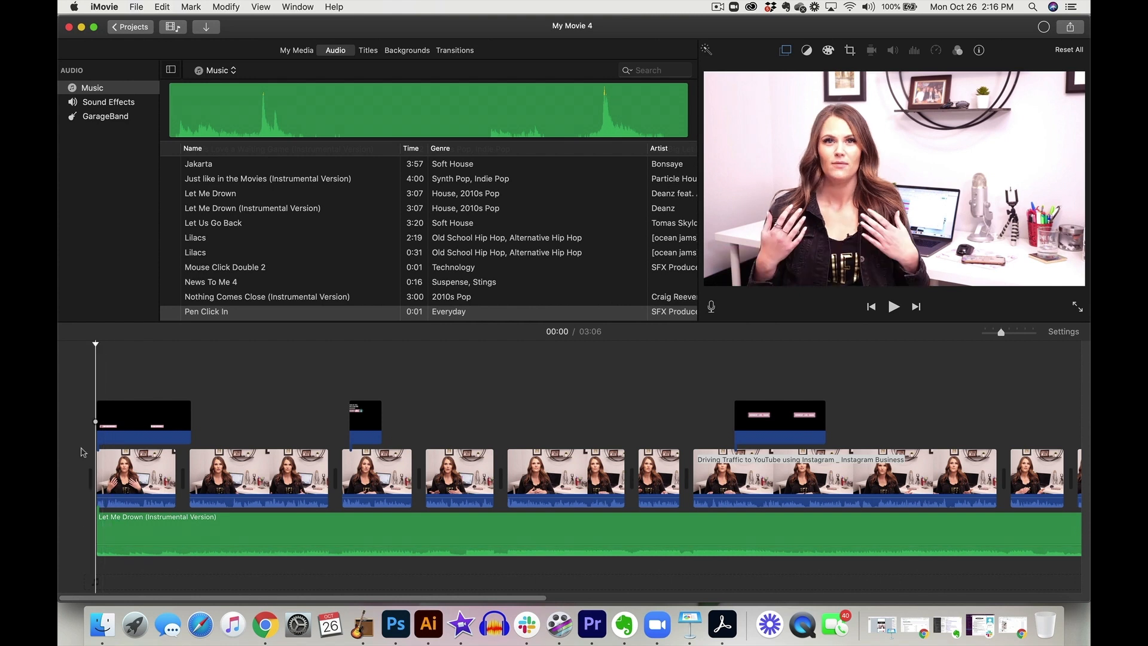
{"action": "key", "text": "space"}
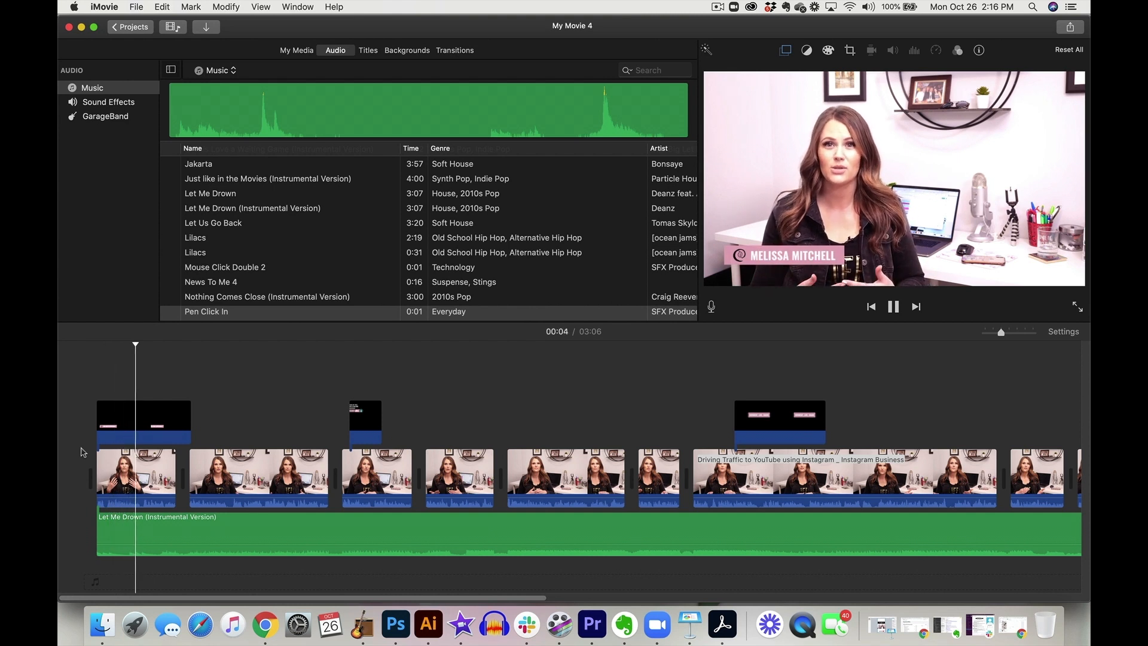
{"action": "key", "text": "space"}
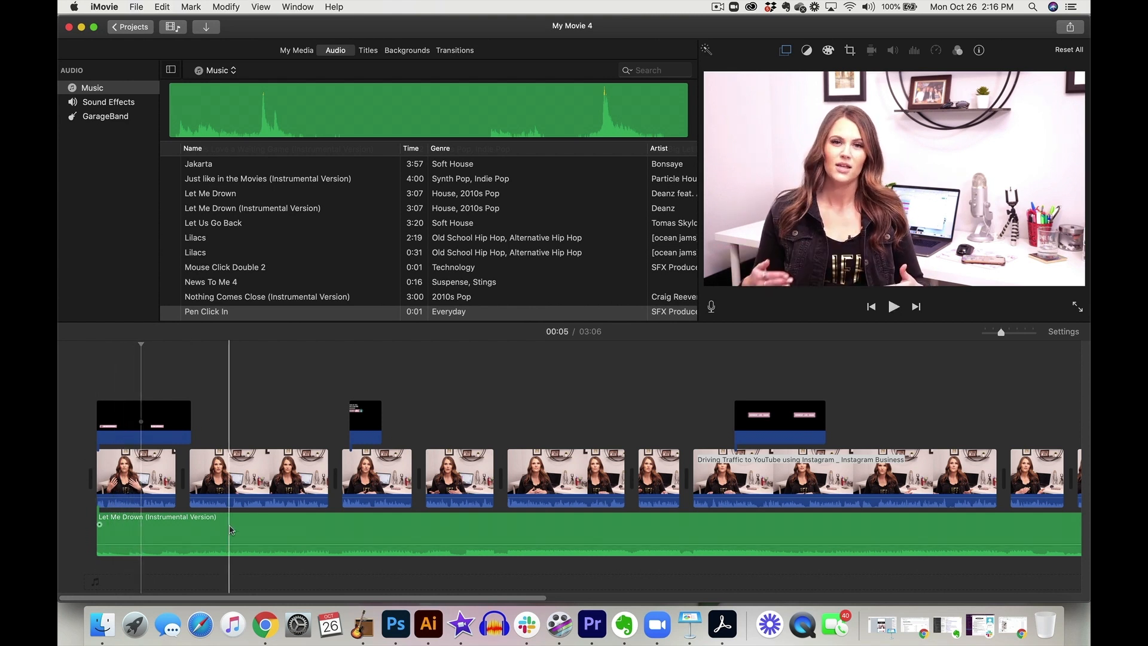
- Split the music track at 02:58 and trim its last piece to finish together with the end screen
{"action": "scroll", "coordinate": [229, 526], "scroll_direction": "right", "scroll_amount": 15}
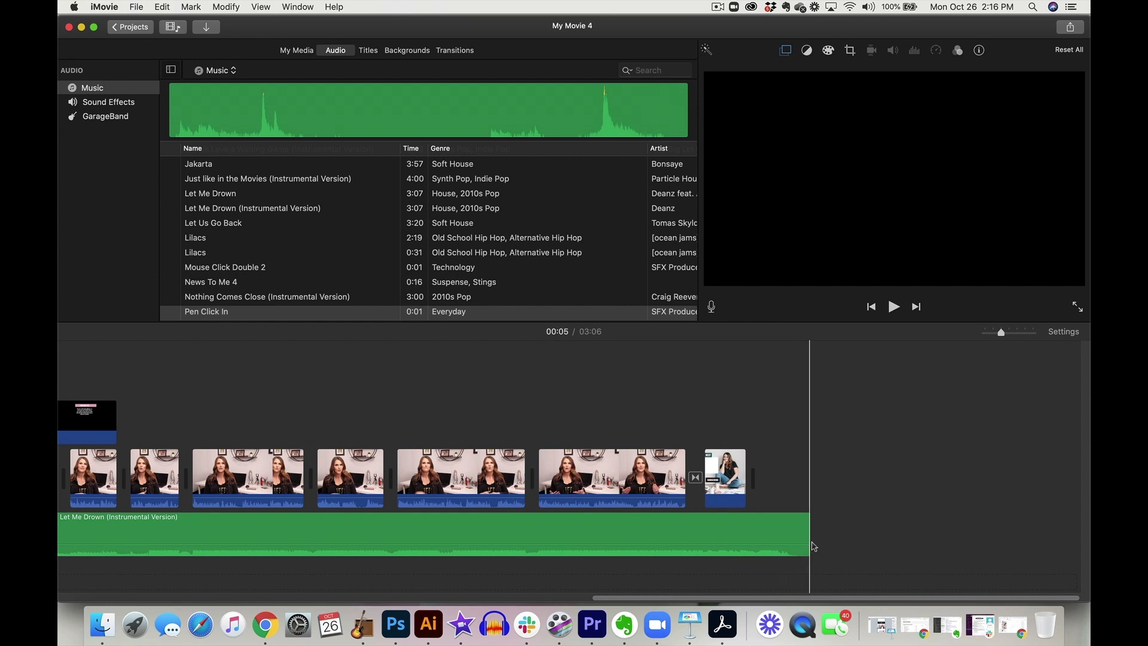
{"action": "left_click", "coordinate": [689, 518]}
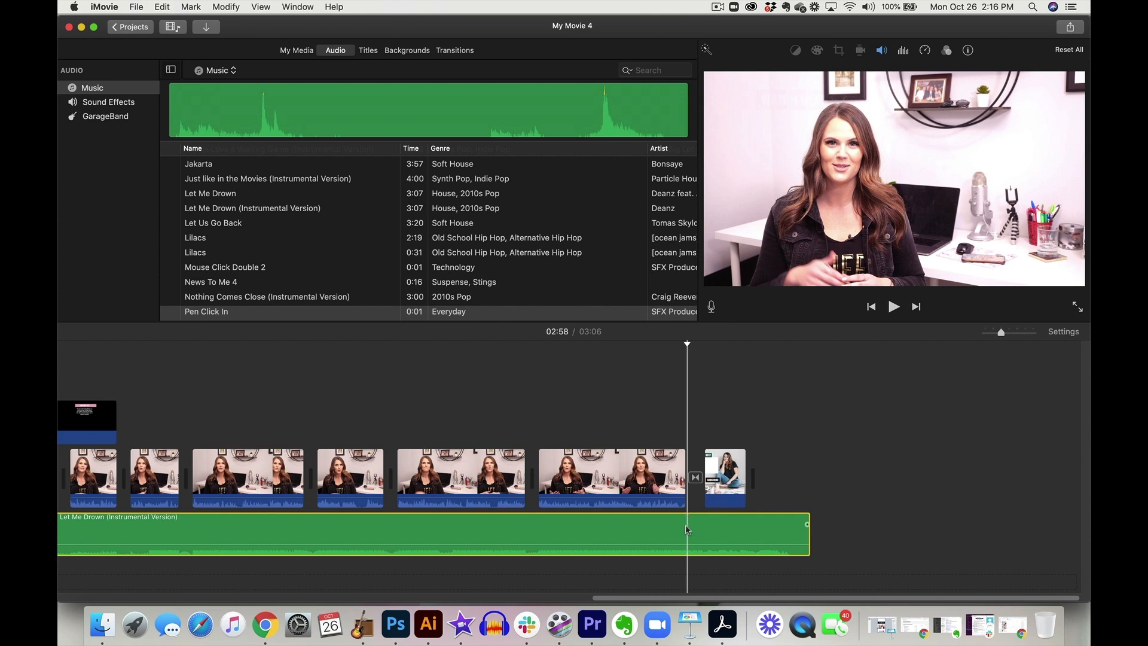
{"action": "key", "text": "super+b"}
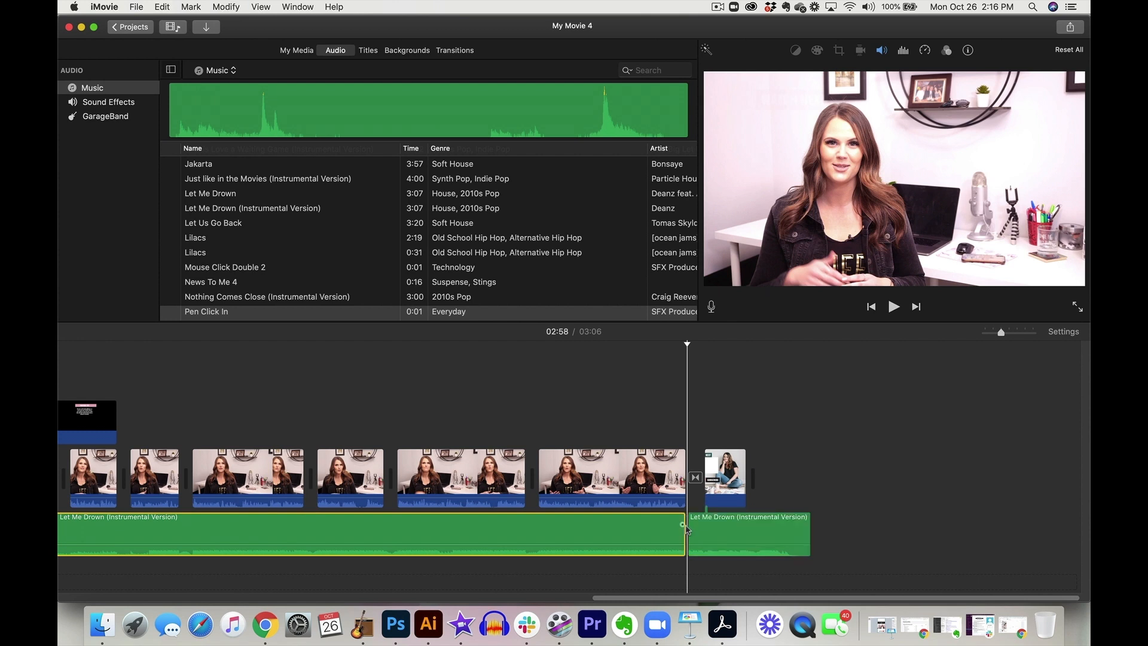
{"action": "left_click_drag", "start_coordinate": [801, 535], "coordinate": [742, 534]}
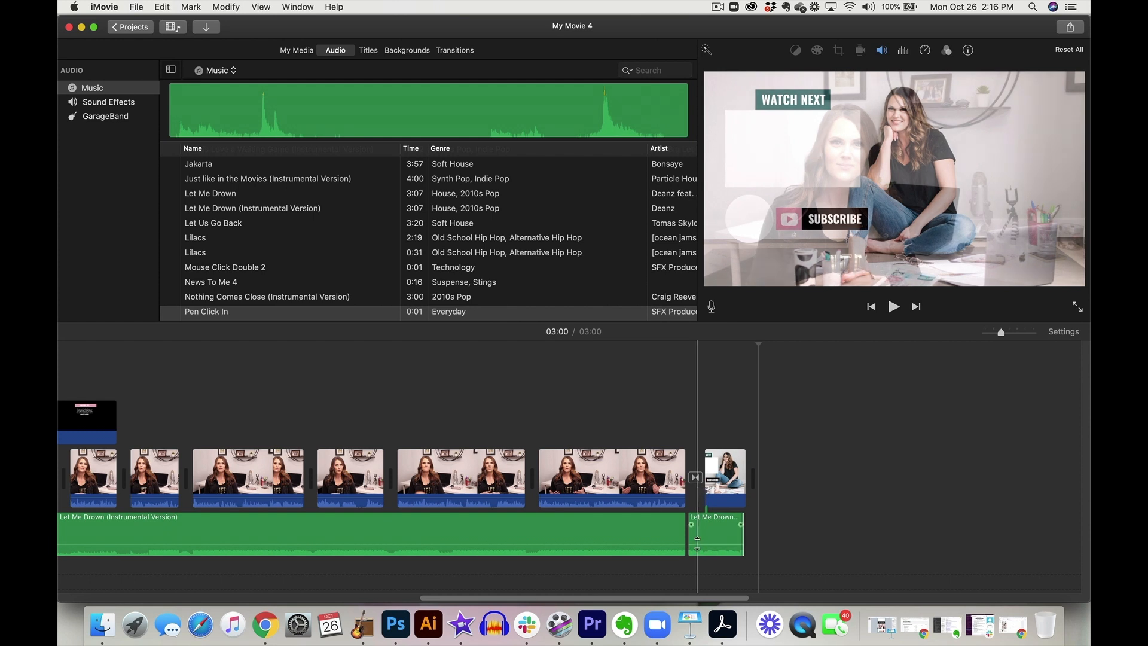
- Raise the volume of the last music piece to about 32%, fade it in and out, and play the ending
{"action": "left_click_drag", "start_coordinate": [691, 524], "coordinate": [722, 534]}
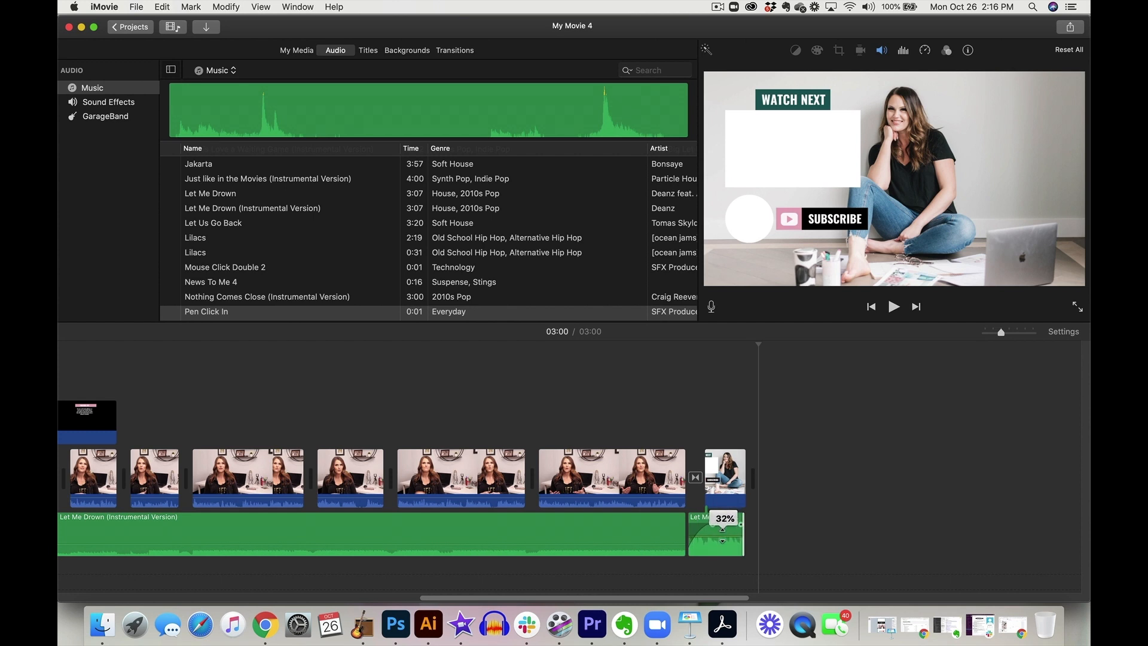
{"action": "left_click_drag", "start_coordinate": [740, 526], "coordinate": [726, 526]}
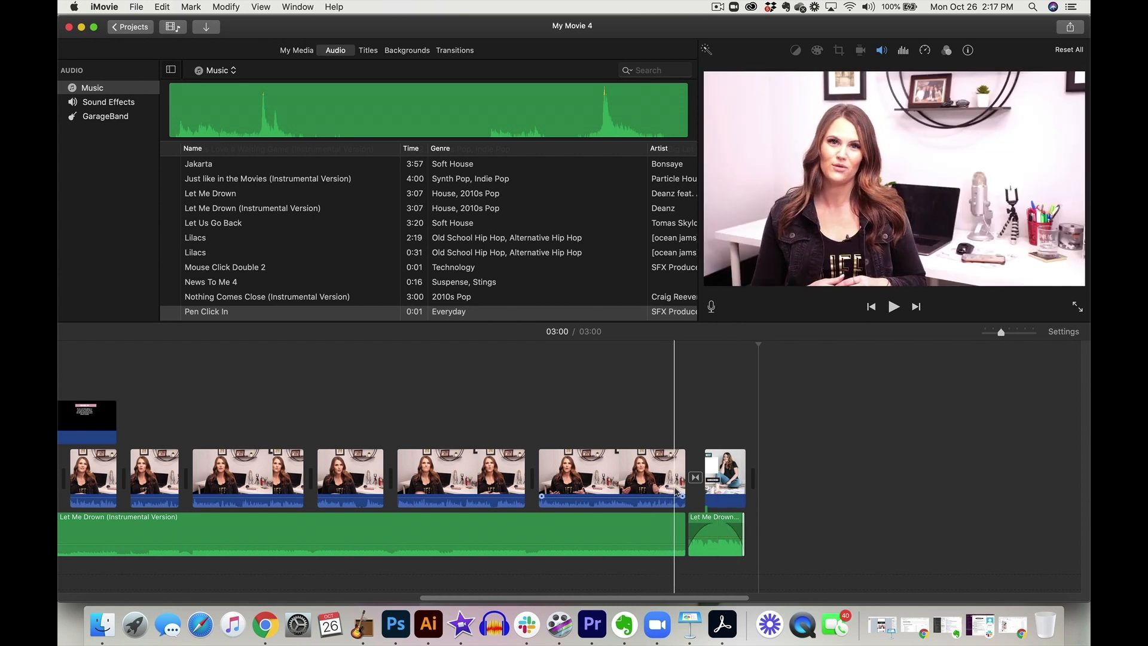
{"action": "left_click", "coordinate": [677, 491]}
{"action": "key", "text": "space"}
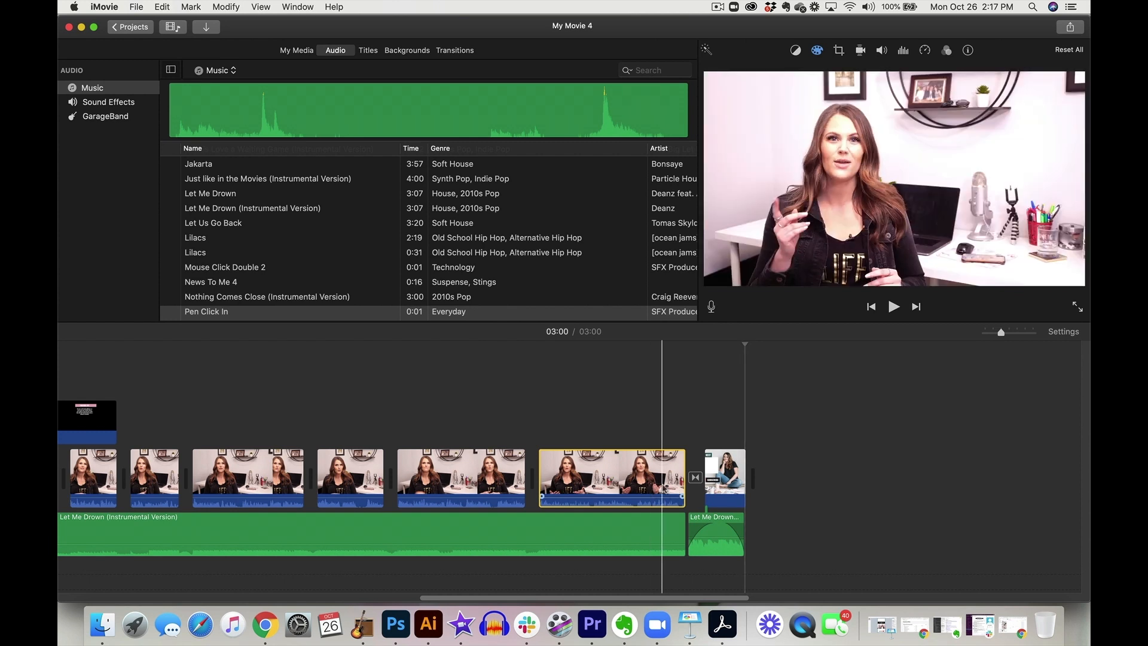
- Look over the timeline from the end screen back to the first clip of the movie
{"action": "scroll", "coordinate": [658, 481], "scroll_direction": "left", "scroll_amount": 5}
{"action": "scroll", "coordinate": [663, 489], "scroll_direction": "left", "scroll_amount": 6}
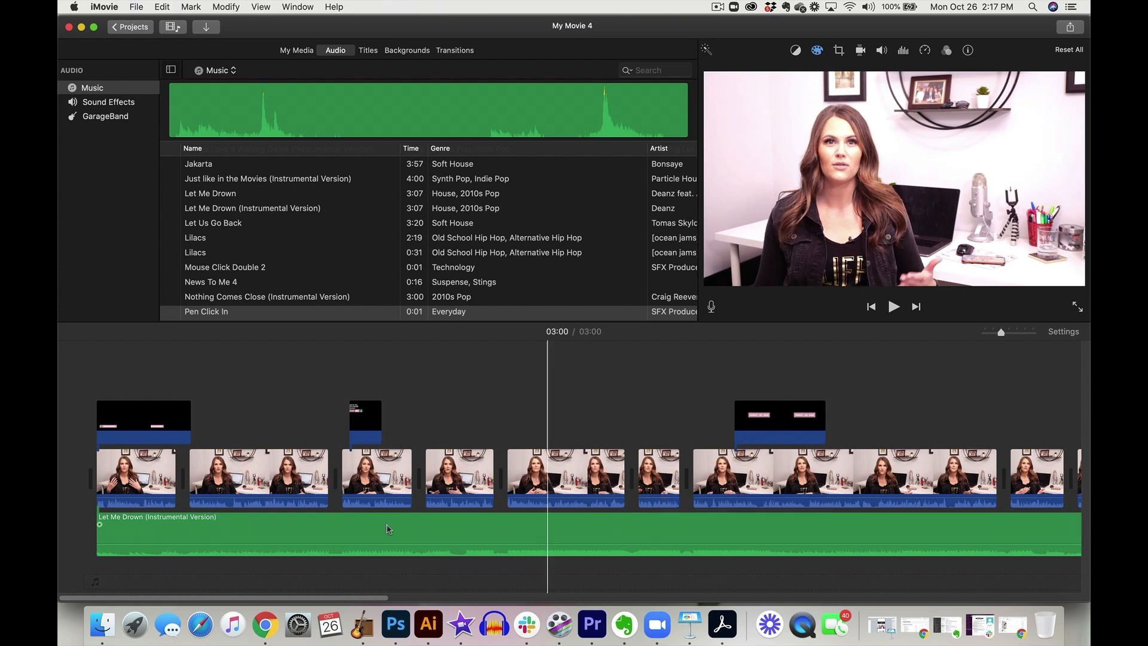
{"action": "left_click", "coordinate": [146, 486]}
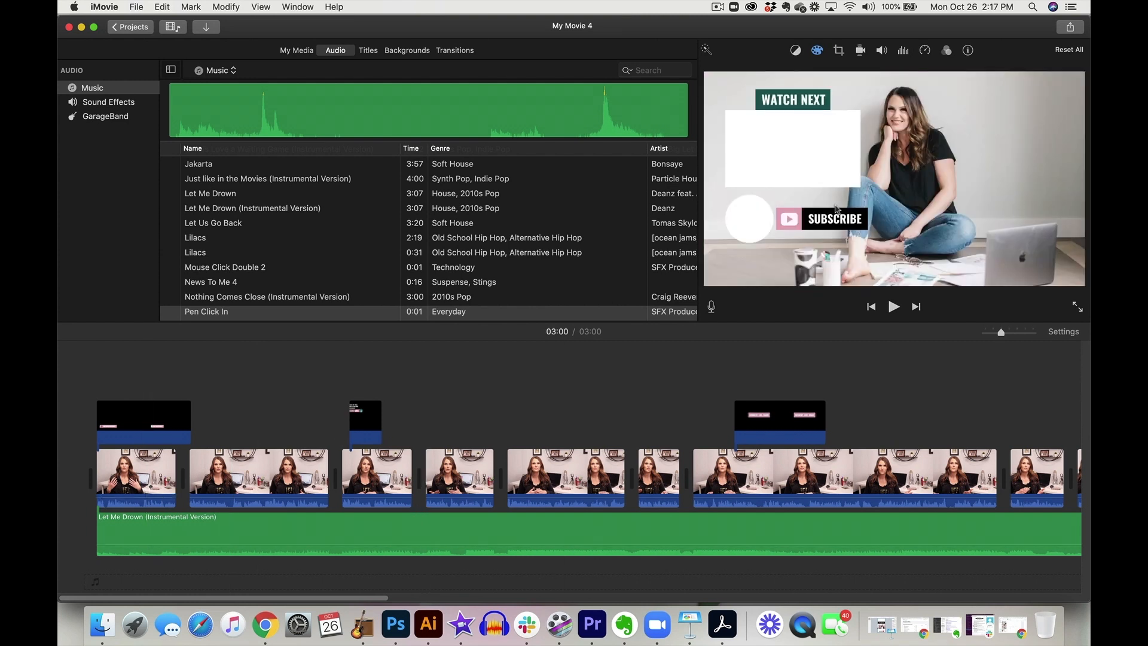
- Start exporting the movie as a file and title it "How to Drive traffic to"
{"action": "left_click", "coordinate": [1070, 28]}
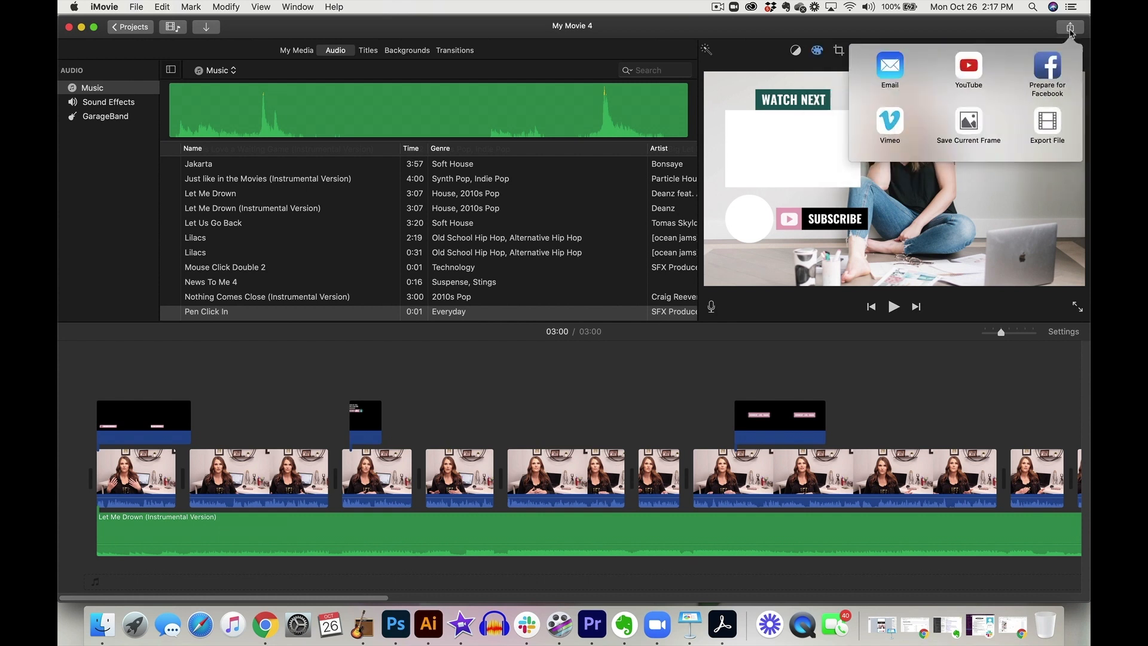
{"action": "left_click", "coordinate": [1047, 123]}
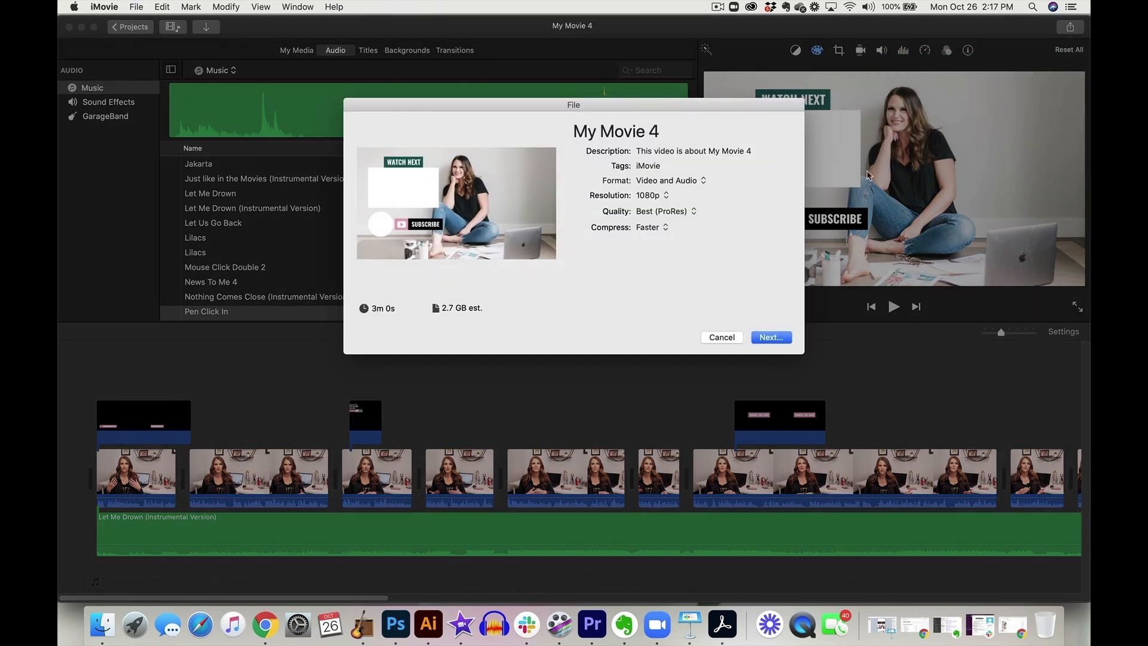
{"action": "left_click", "coordinate": [675, 133]}
{"action": "type", "text": "How "}
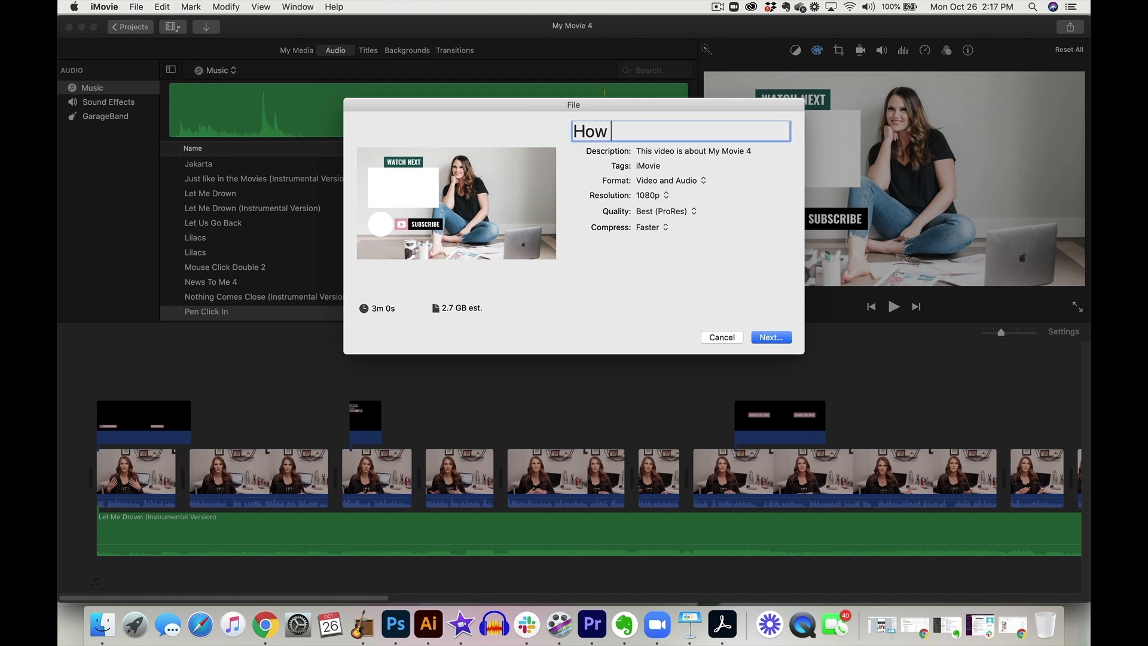
{"action": "type", "text": "to Drive traffic to YouT"}
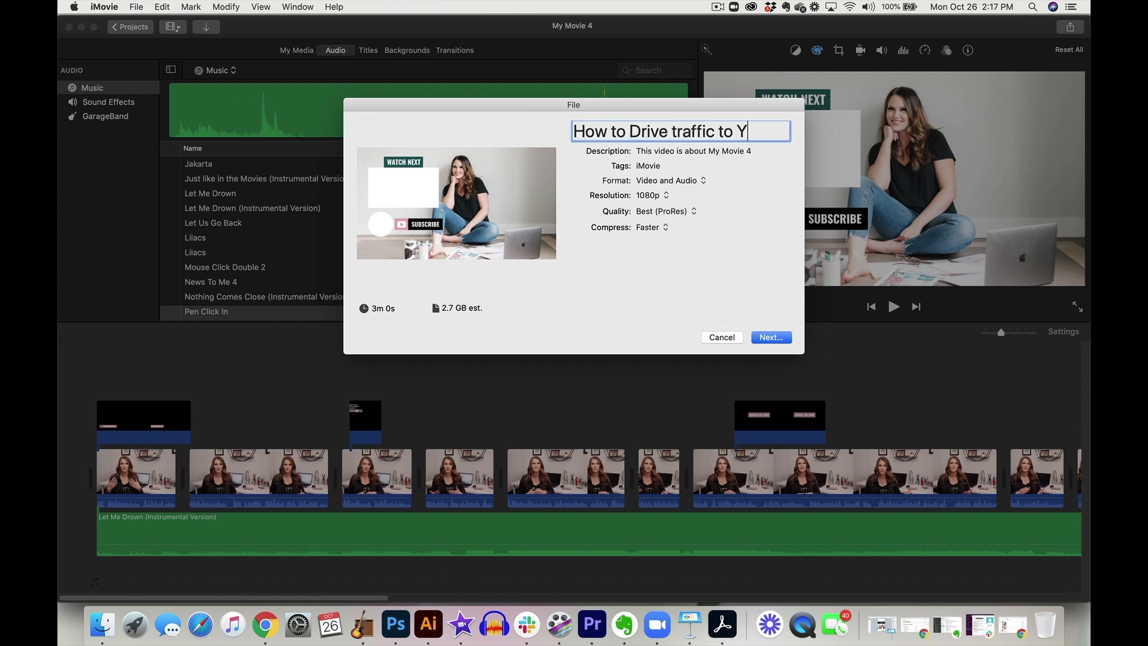
{"action": "key", "text": "BackSpace"}
{"action": "key", "text": "BackSpace"}
{"action": "key", "text": "BackSpace"}
{"action": "key", "text": "BackSpace"}
- Keep the export at 1080p and Best (ProRes) quality, set compression to Better Quality, and proceed with the export
{"action": "left_click", "coordinate": [650, 195]}
{"action": "left_click", "coordinate": [652, 197]}
{"action": "left_click", "coordinate": [651, 214]}
{"action": "left_click", "coordinate": [651, 228]}
{"action": "left_click", "coordinate": [647, 227]}
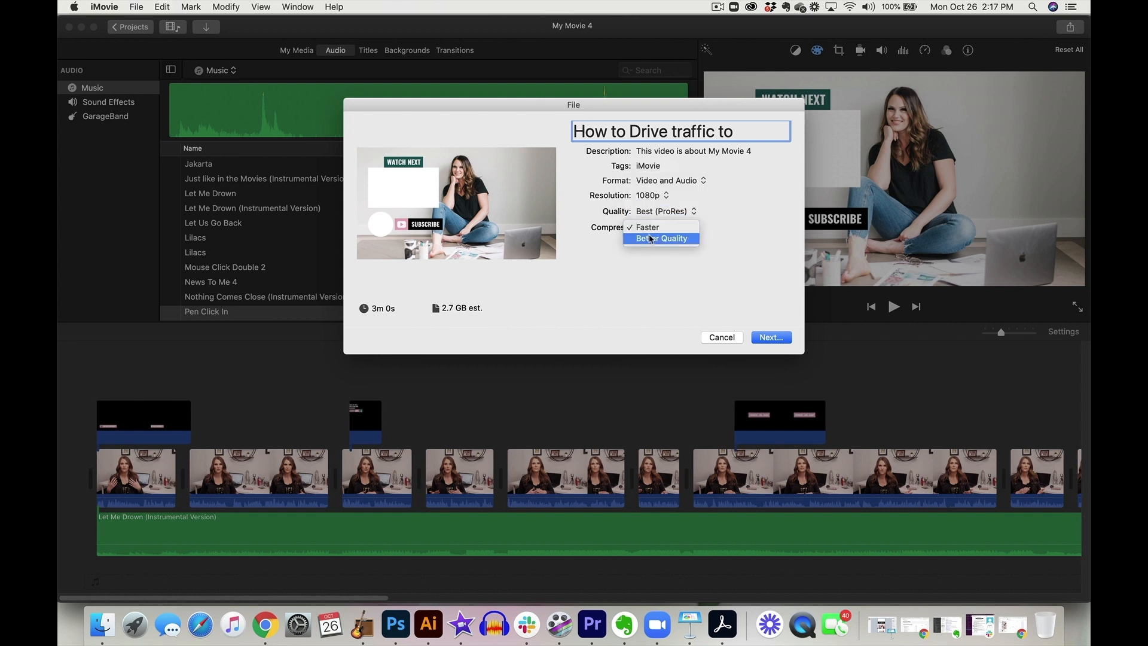
{"action": "left_click", "coordinate": [650, 240]}
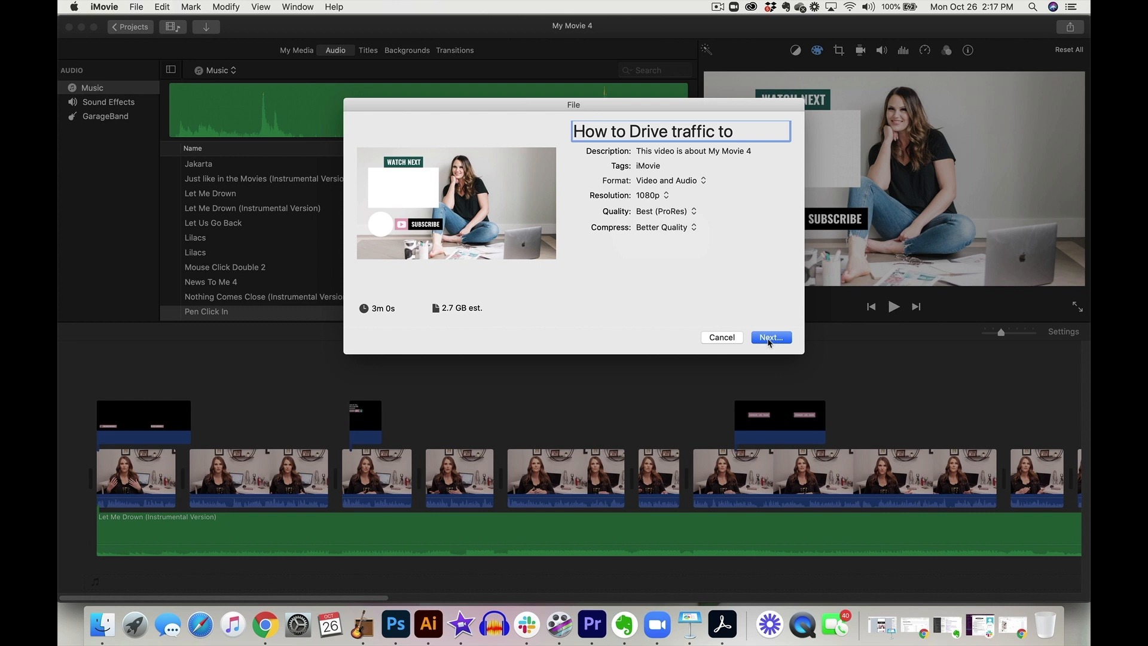
{"action": "left_click", "coordinate": [769, 339]}
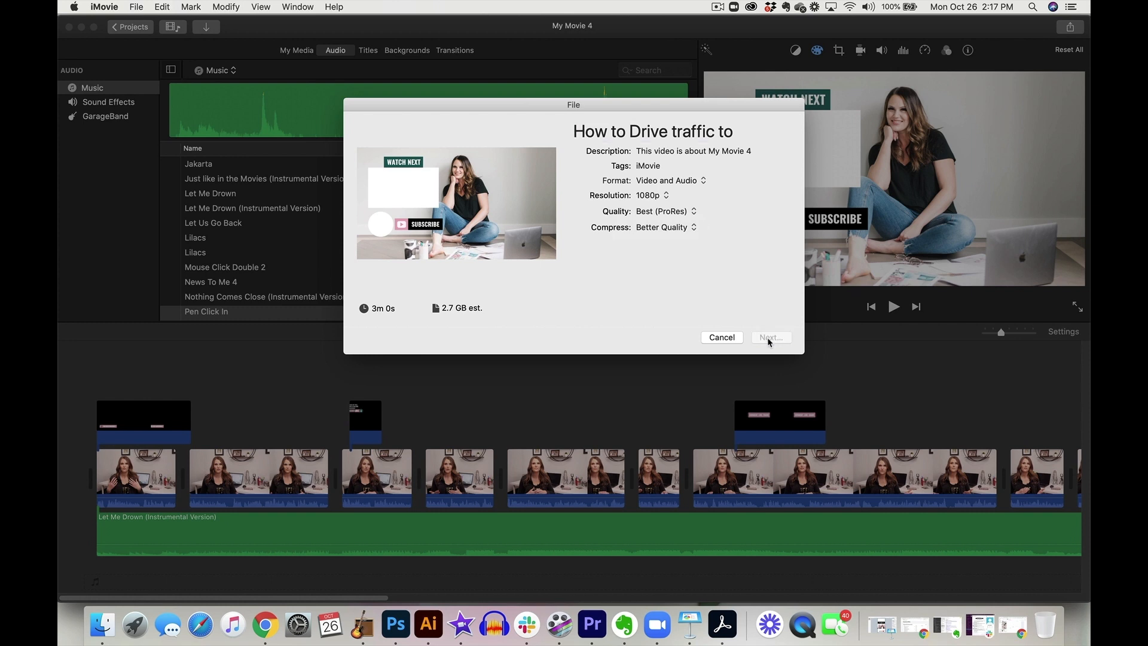